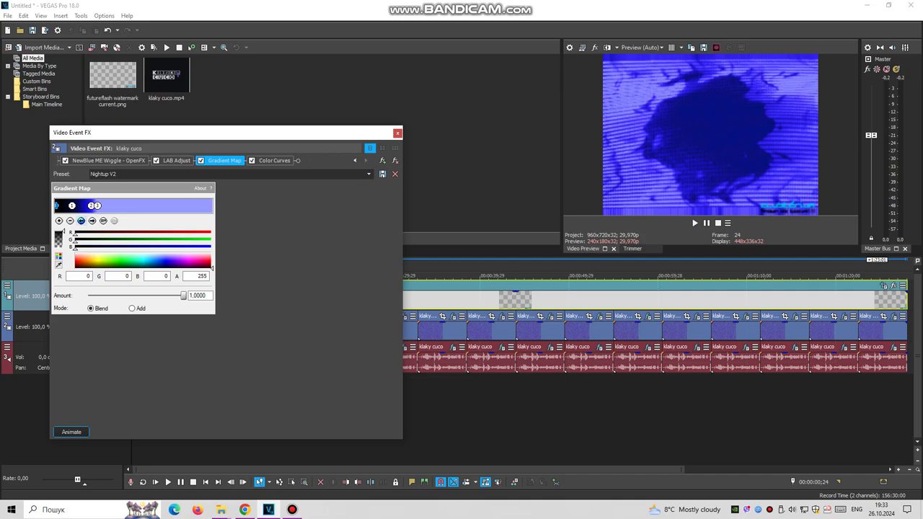
# Examine the first klaky cuco clip's Color Curves effect and its audio chain: Chorus, CMT_Bitcrusher_2, IO/PitchShift, tb_grumblebum and IL Vocodex
pyautogui.click(276, 160)
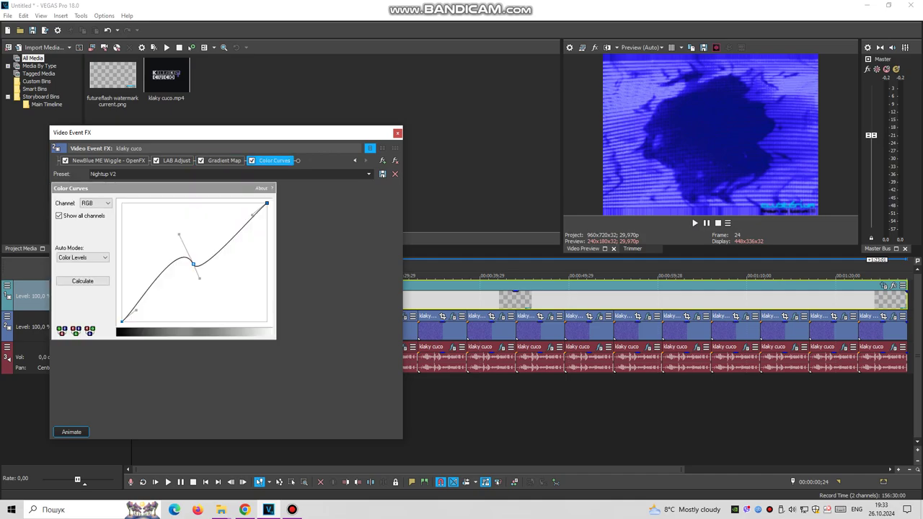
pyautogui.click(398, 132)
pyautogui.click(158, 347)
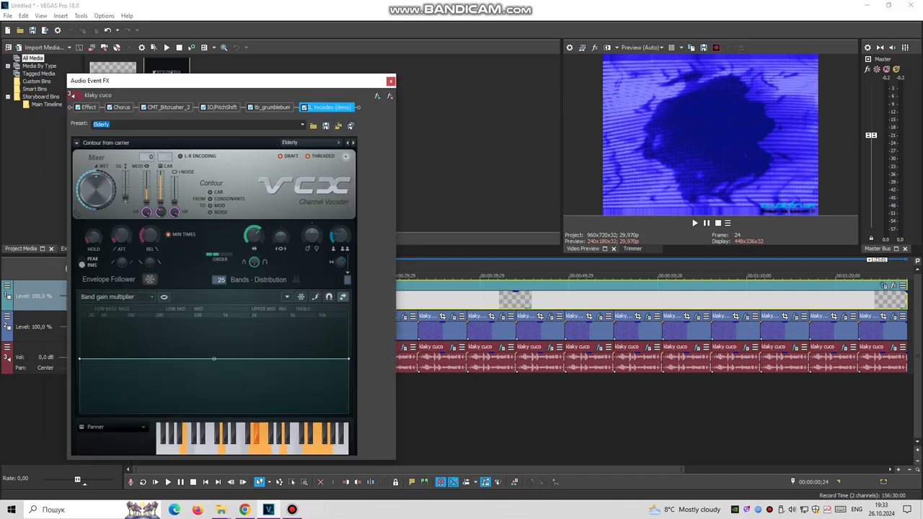
pyautogui.click(119, 107)
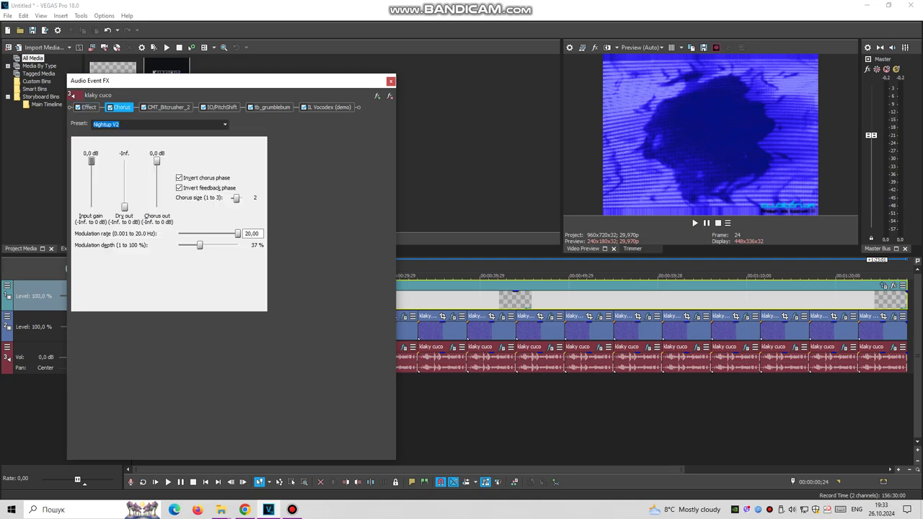
pyautogui.click(168, 106)
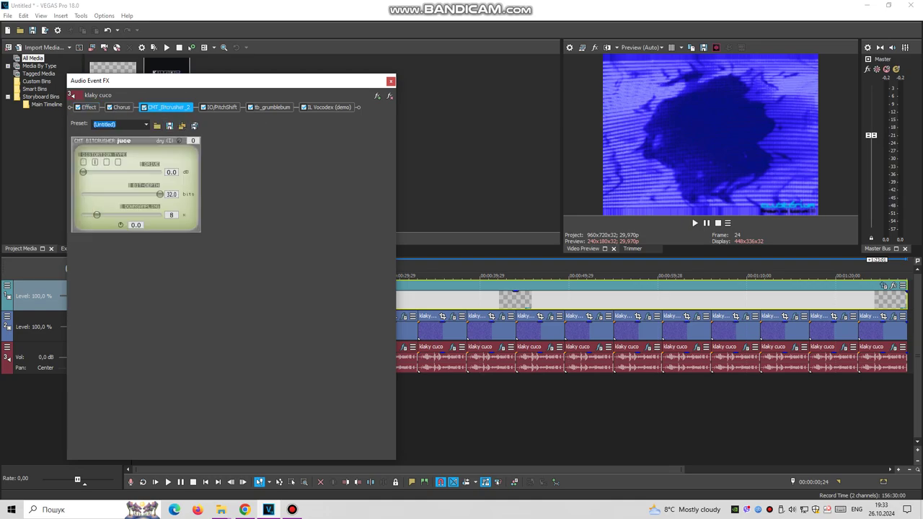
pyautogui.click(221, 107)
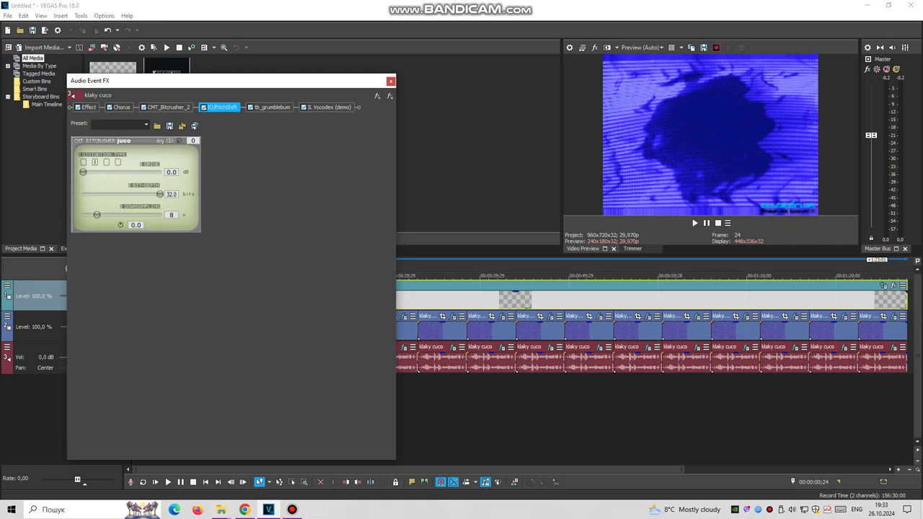
pyautogui.click(272, 107)
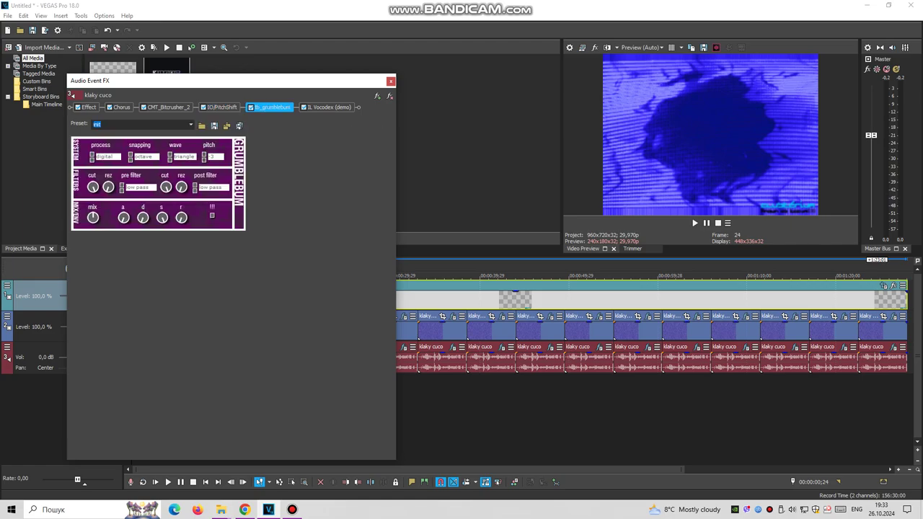
pyautogui.click(329, 106)
pyautogui.click(390, 81)
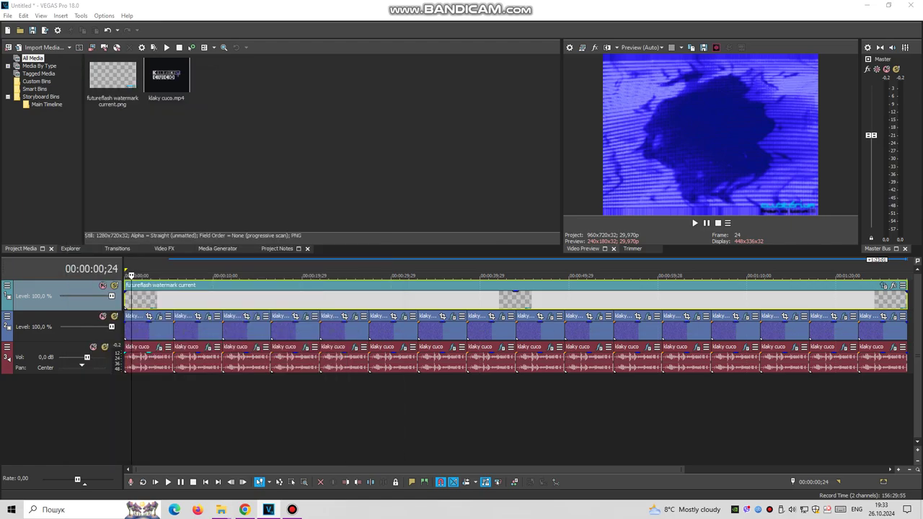
# Examine the third clip's NewBlue V3 Gradient Tint video effect and close its effects window
pyautogui.click(238, 328)
pyautogui.rightClick(238, 328)
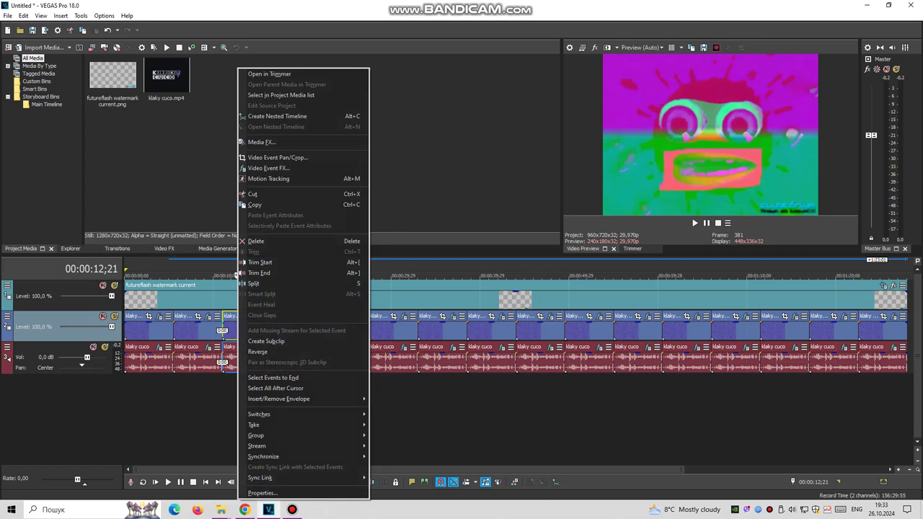
pyautogui.click(281, 168)
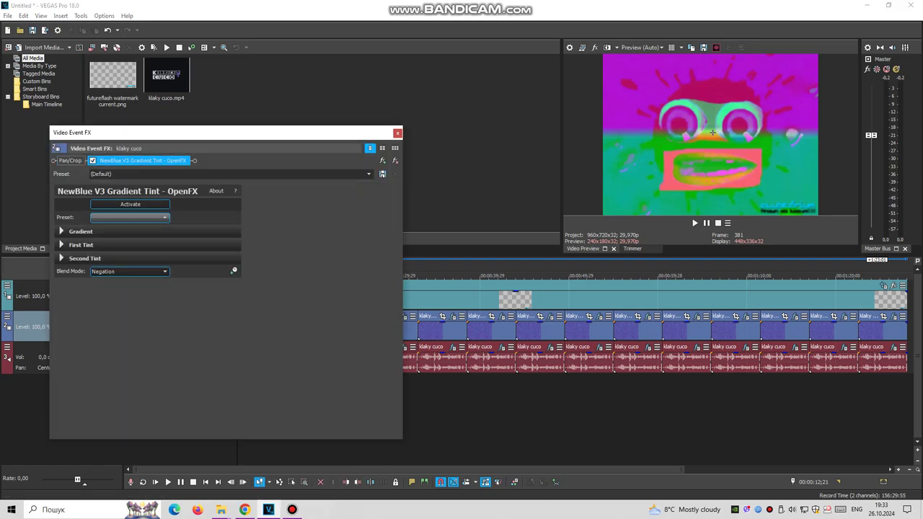
pyautogui.click(397, 133)
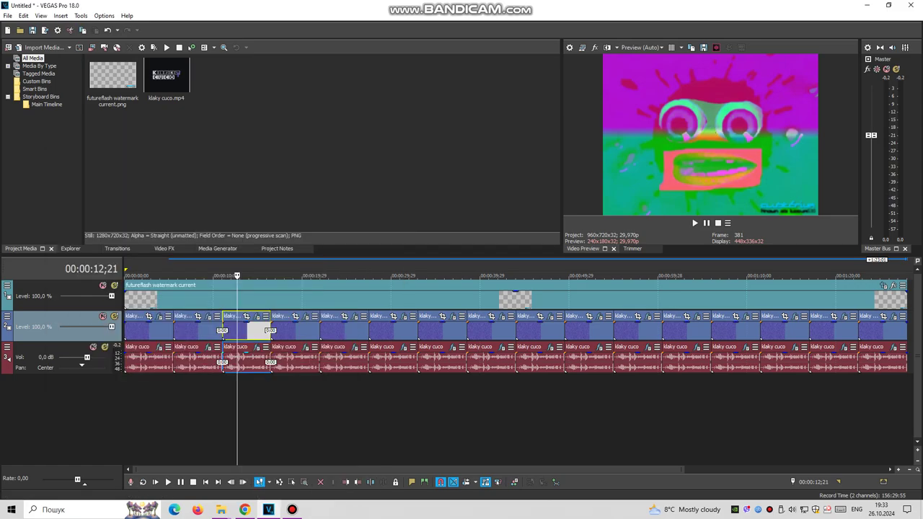
# Review the third clip's audio effects: IL Vocodex, Pitch Shift and eFX ChorusFlanger
pyautogui.click(256, 347)
pyautogui.click(103, 107)
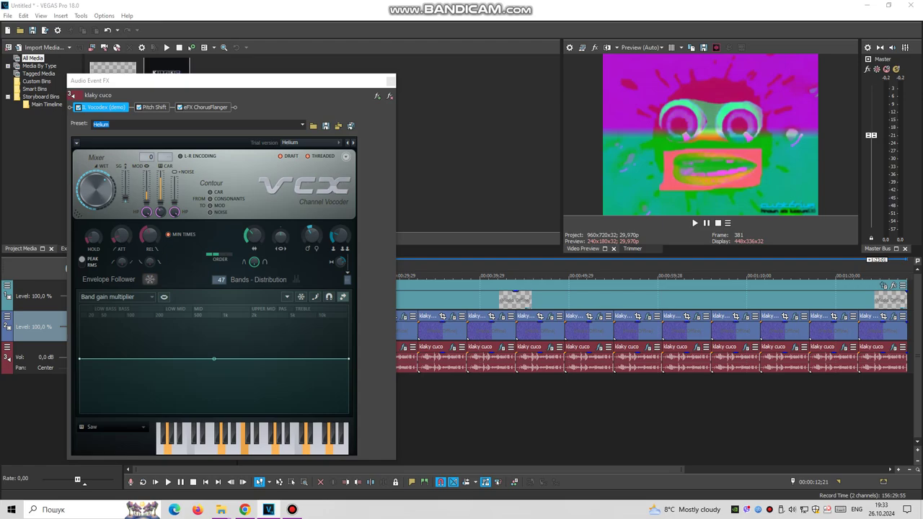
pyautogui.click(153, 107)
pyautogui.click(205, 107)
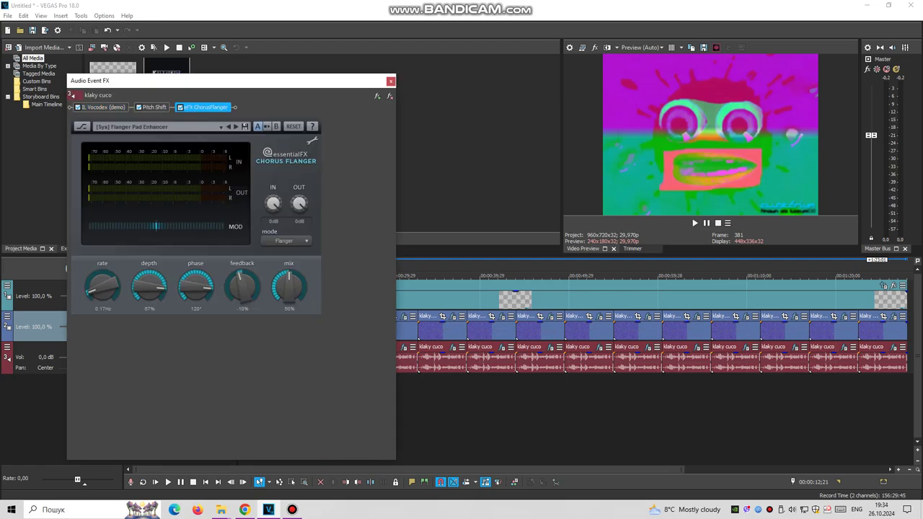
pyautogui.click(390, 80)
# Place the playhead in the fourth clip and inspect the settings of its video effects
pyautogui.click(276, 330)
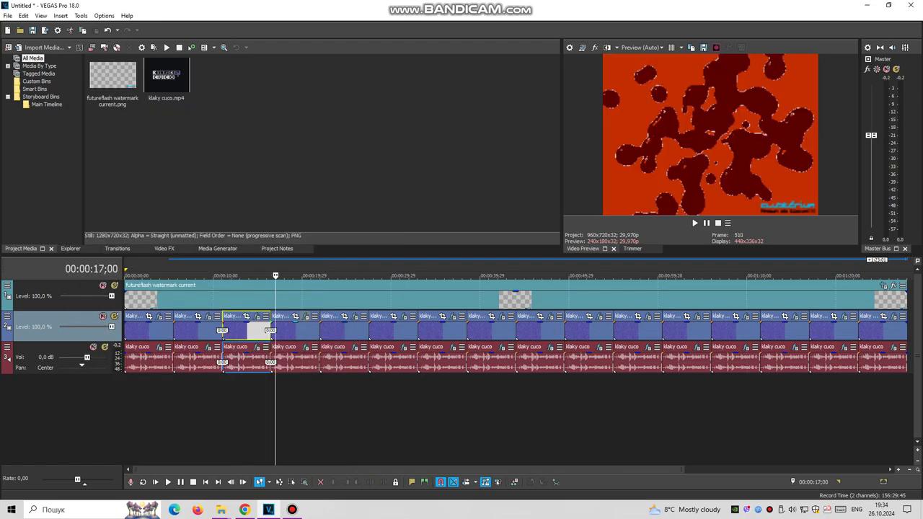
pyautogui.click(305, 316)
pyautogui.click(80, 205)
pyautogui.click(397, 132)
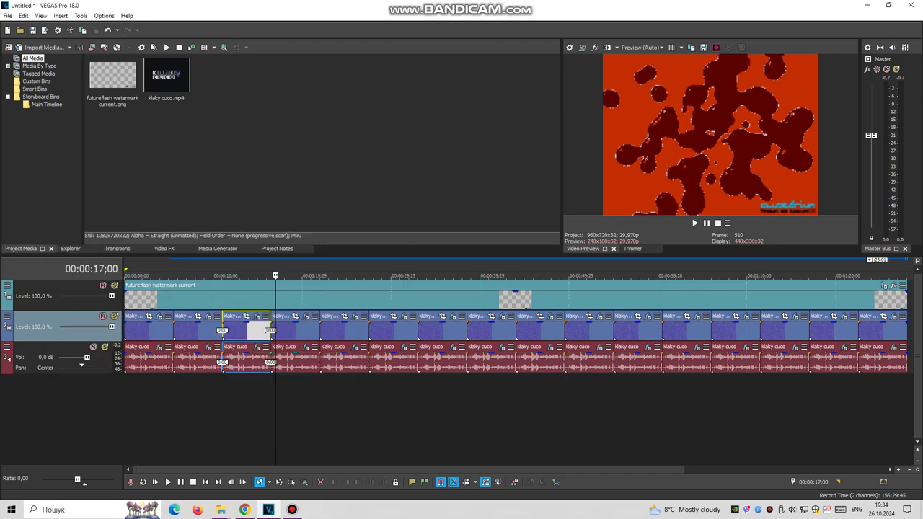
# Review the fourth clip's CMT_Bitcrusher_2 and IL Vocodex audio effects
pyautogui.click(305, 347)
pyautogui.click(102, 107)
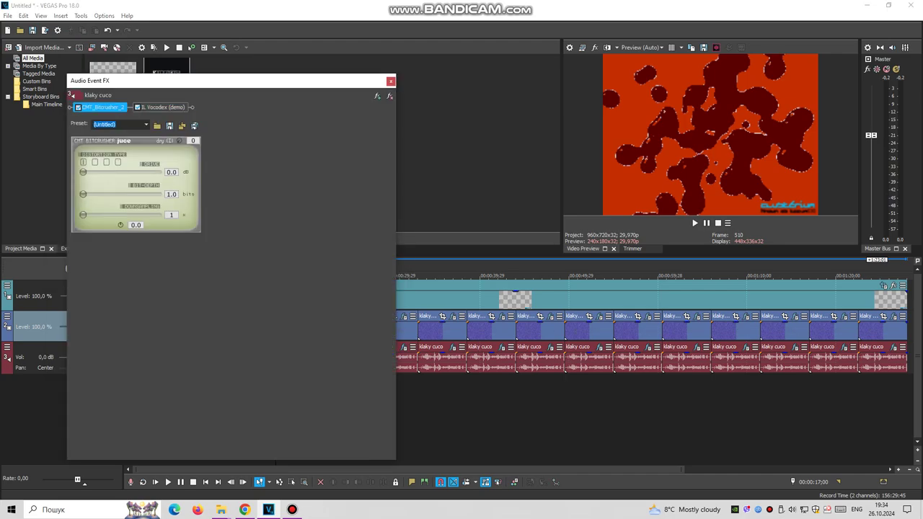
pyautogui.click(162, 107)
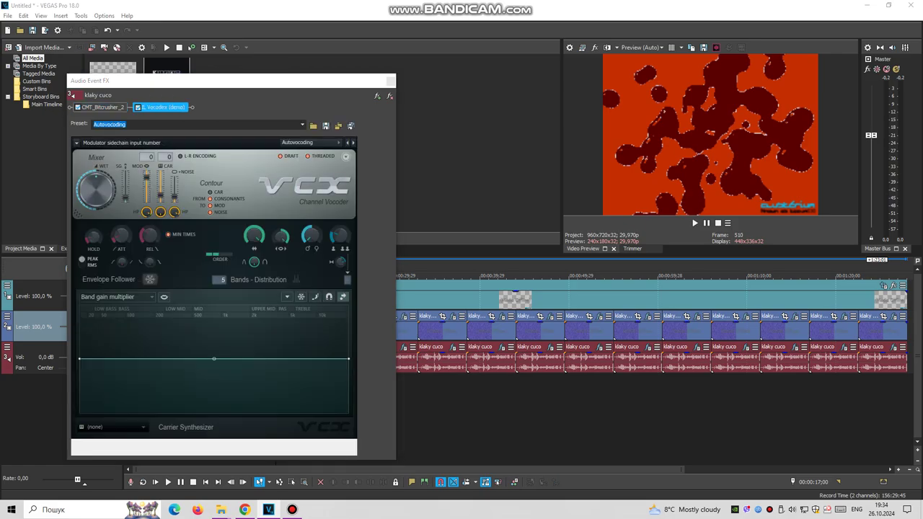
pyautogui.click(390, 80)
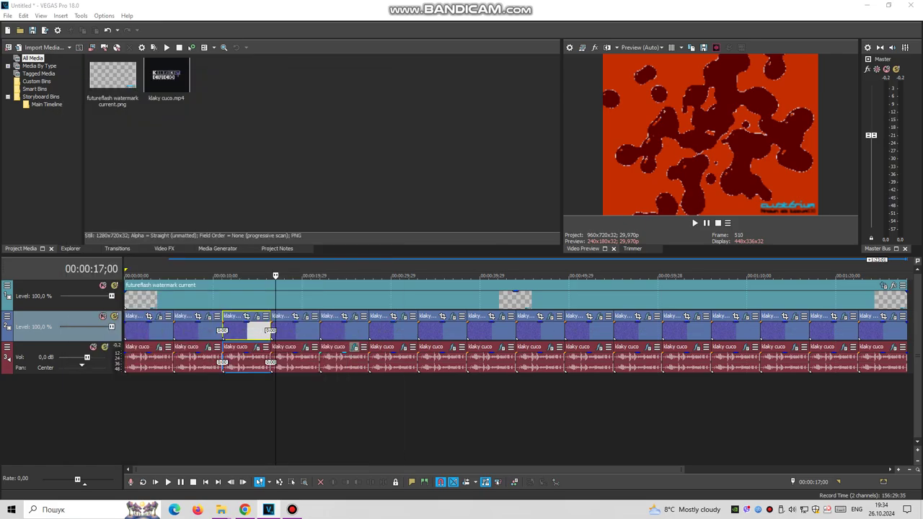
# Examine the colour points of the fifth clip's Gradient Map and the settings of its audio effects
pyautogui.click(354, 317)
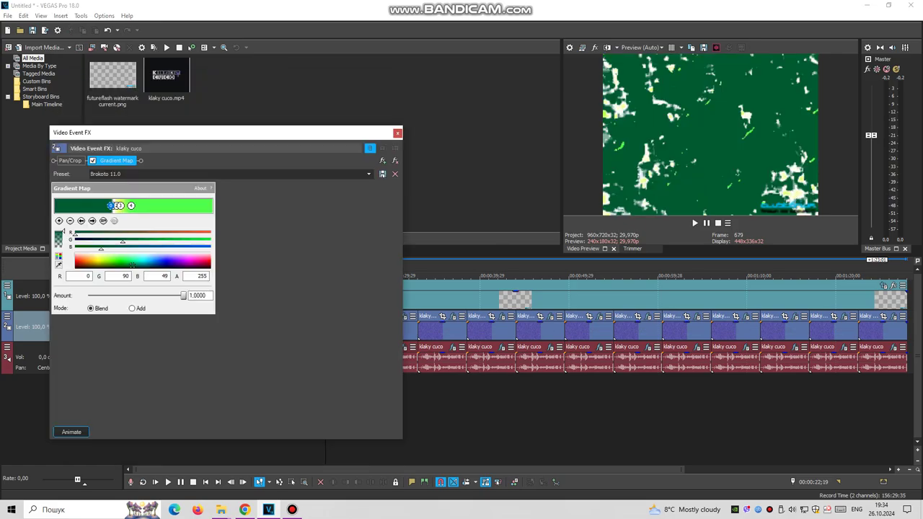
pyautogui.click(91, 220)
pyautogui.click(91, 221)
pyautogui.click(92, 221)
pyautogui.press('Escape')
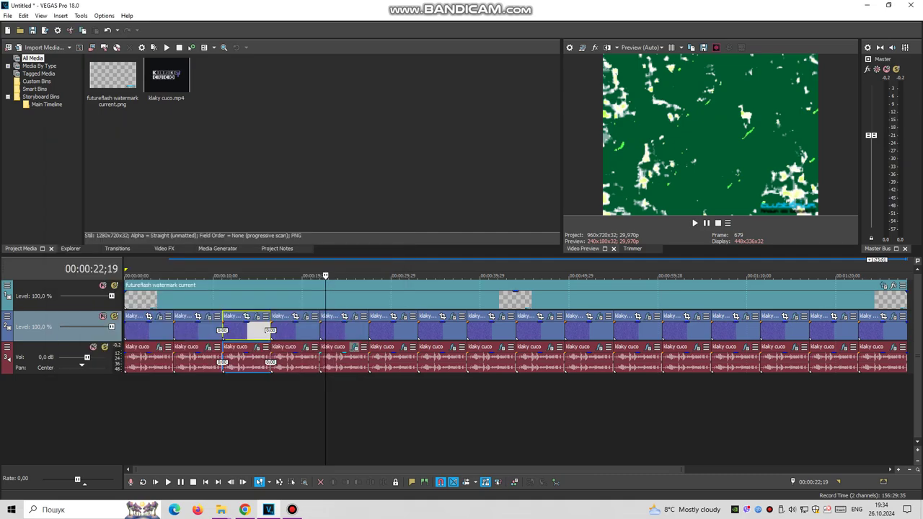
pyautogui.click(354, 347)
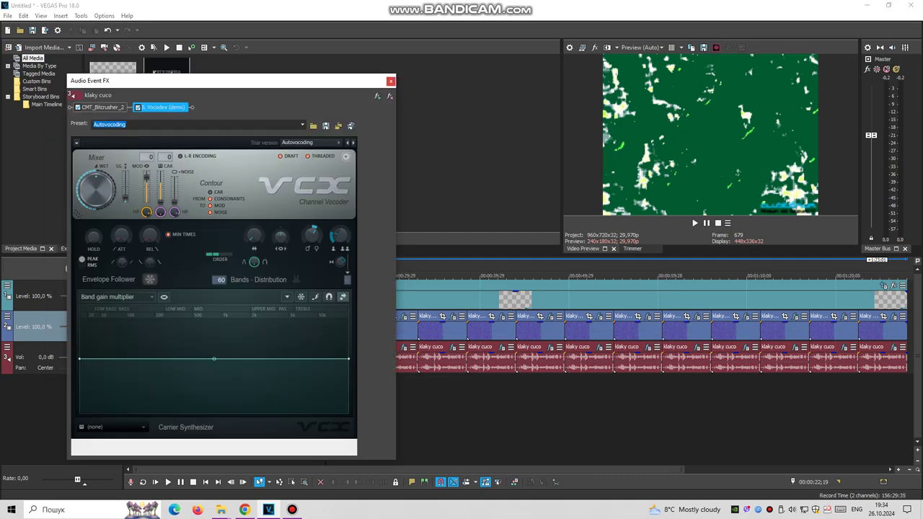
pyautogui.click(390, 80)
# Place the playhead in the sixth clip and inspect its Gradient Map colour points and its audio effects
pyautogui.click(368, 278)
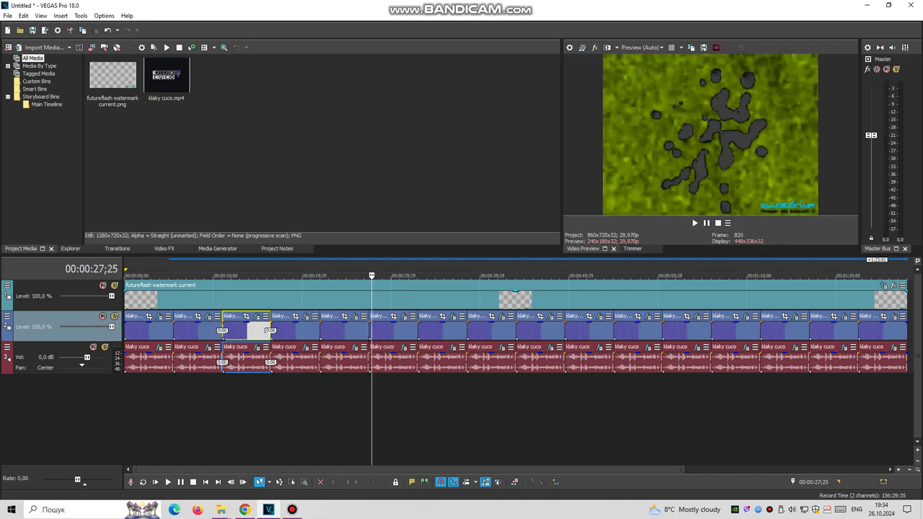
pyautogui.click(403, 317)
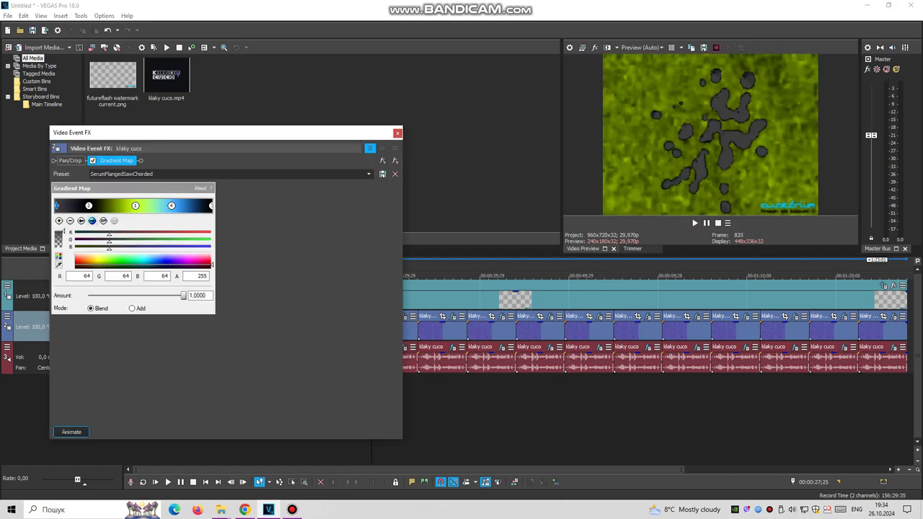
pyautogui.click(89, 206)
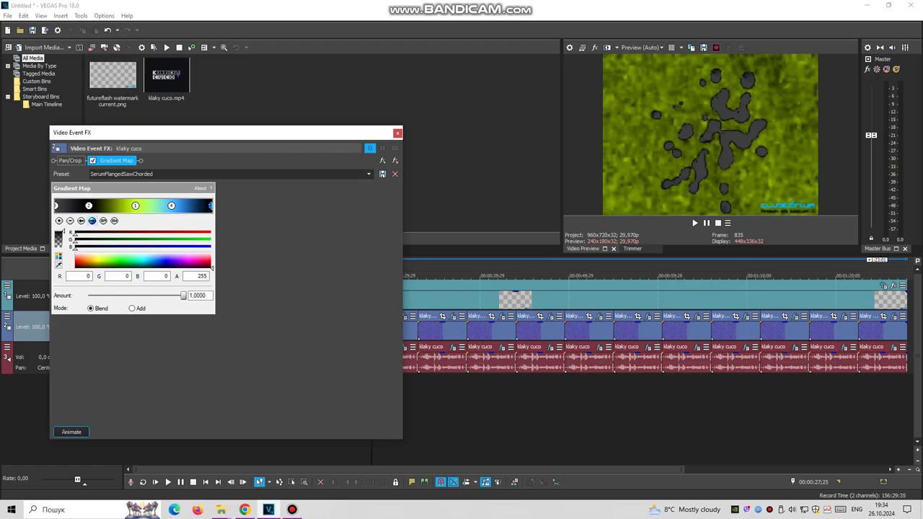
pyautogui.press('Escape')
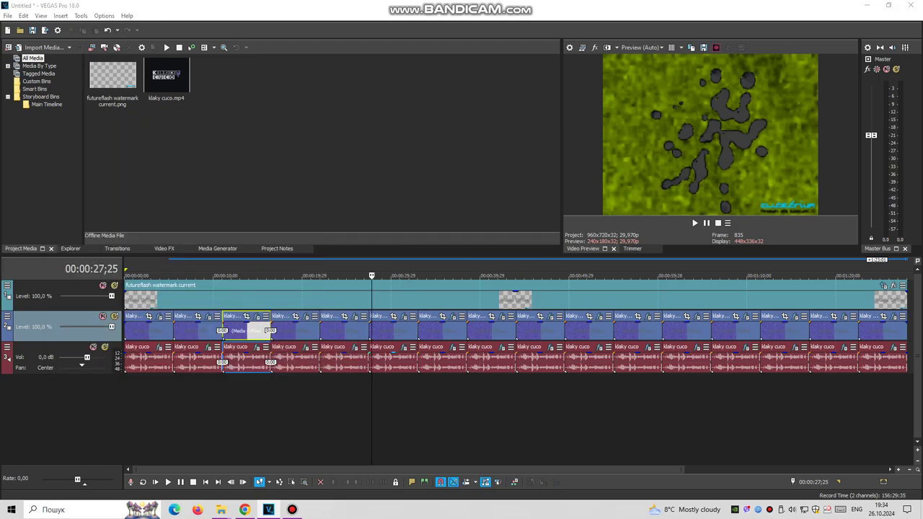
pyautogui.click(404, 347)
pyautogui.click(391, 82)
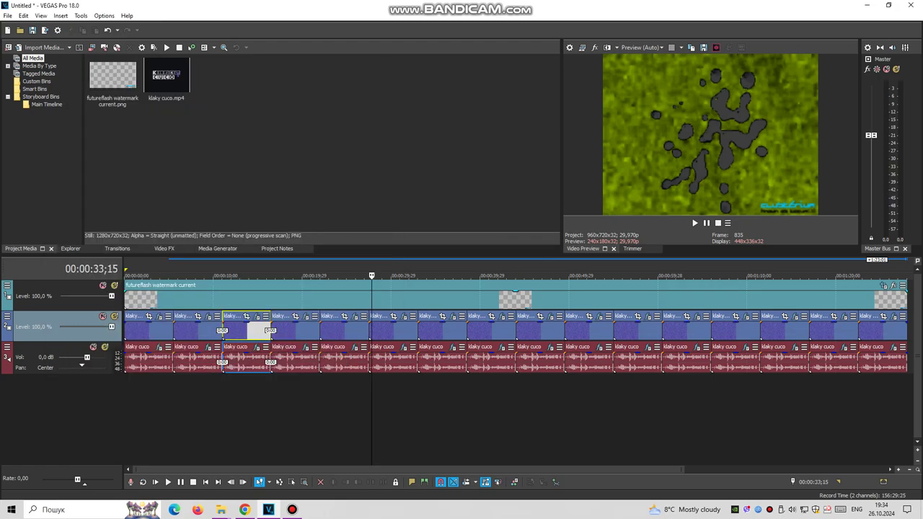
# Place the playhead in the seventh clip and inspect its Gradient Map colours and its audio effects
pyautogui.click(422, 330)
pyautogui.click(452, 316)
pyautogui.click(92, 220)
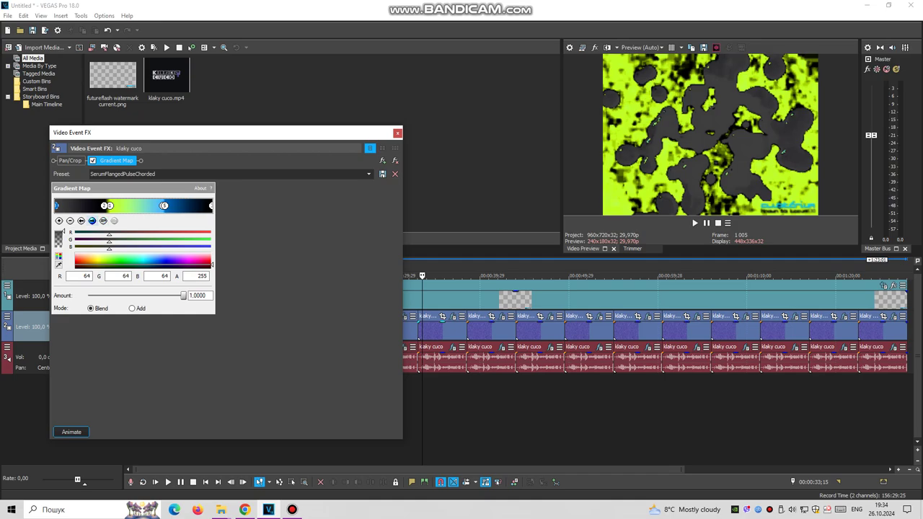
pyautogui.click(103, 259)
pyautogui.click(211, 267)
pyautogui.moveTo(211, 267); pyautogui.dragTo(152, 262)
pyautogui.click(397, 132)
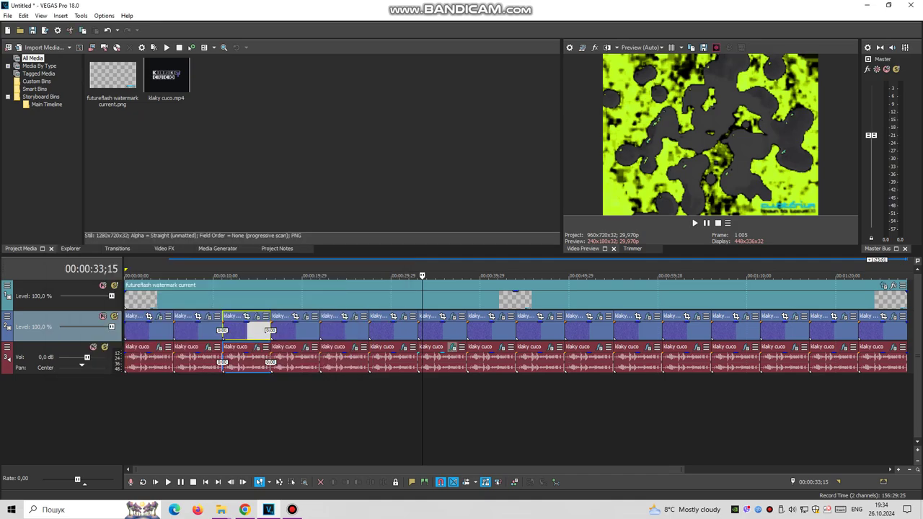
pyautogui.click(451, 347)
pyautogui.click(390, 78)
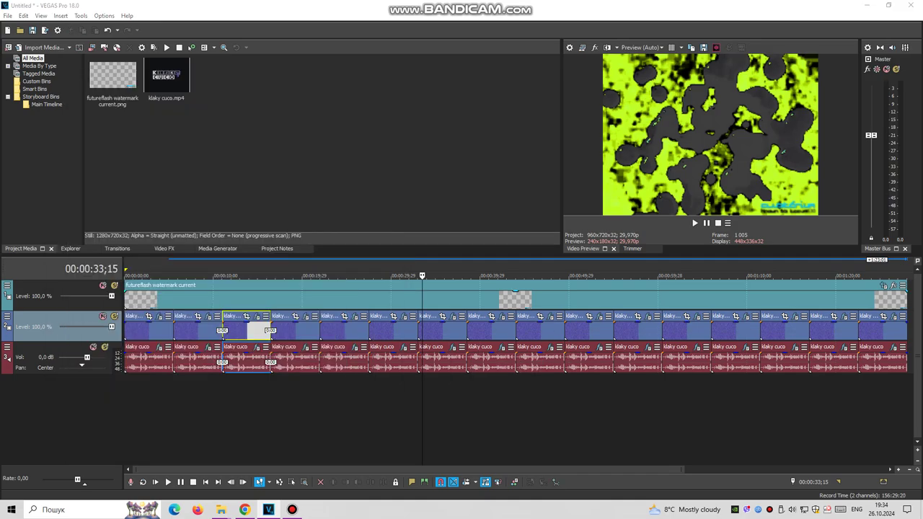
# Review the eighth clip's Color Balance, NewBlue LE Starlight, Wave and NewBlue ME Wiggle video effects, plus Vibrato in its audio chain
pyautogui.hotkey('ctrl', 'Right')
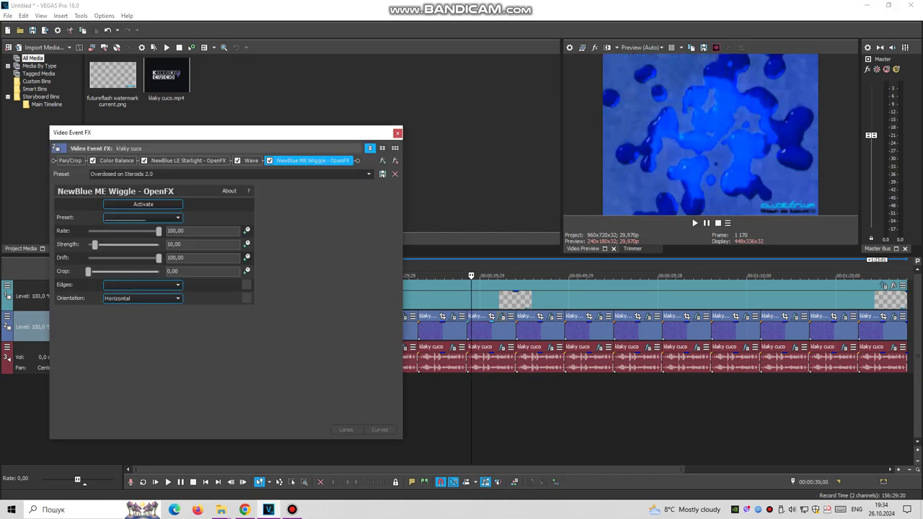
pyautogui.click(115, 160)
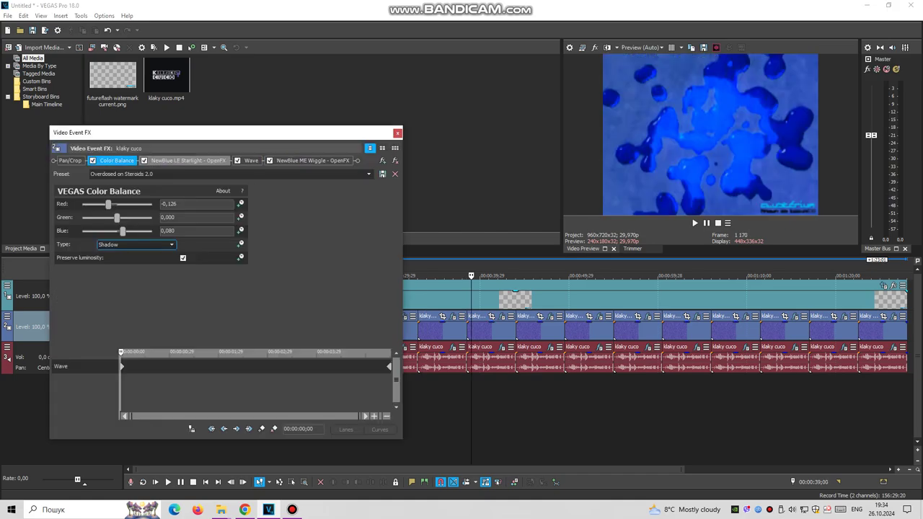
pyautogui.click(187, 160)
pyautogui.click(119, 217)
pyautogui.press('Down')
pyautogui.press('Down')
pyautogui.press('Return')
pyautogui.click(251, 160)
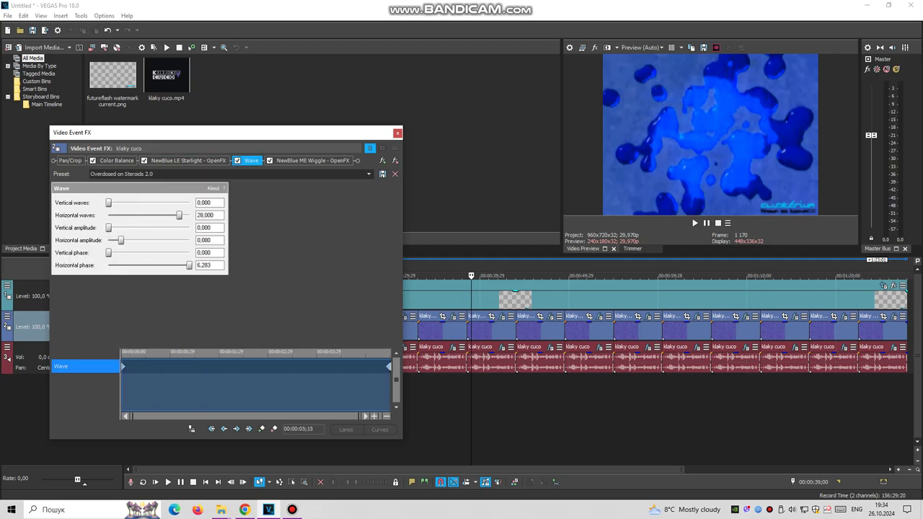
pyautogui.click(312, 160)
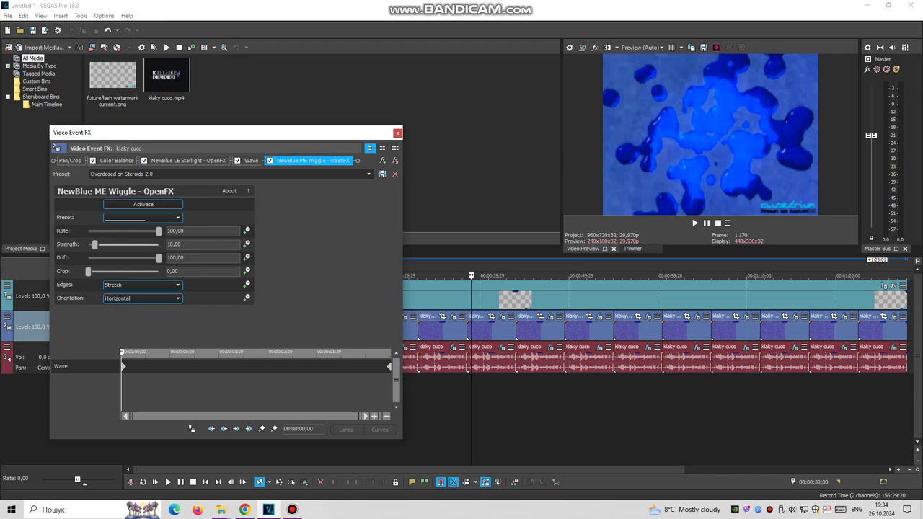
pyautogui.press('Escape')
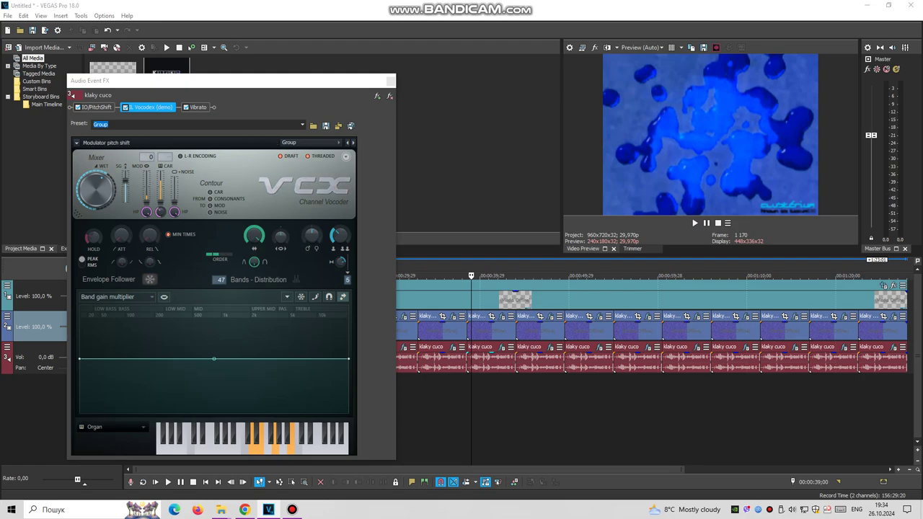
pyautogui.click(197, 107)
pyautogui.press('Escape')
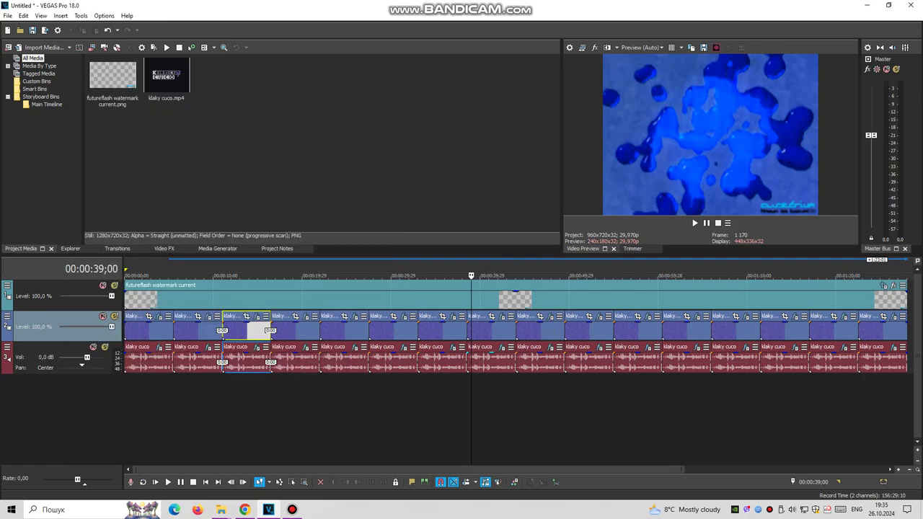
# Inspect the ninth clip's NewBlue AE Metallic and Gradient Map video effects and its Vocodex audio effect
pyautogui.click(550, 316)
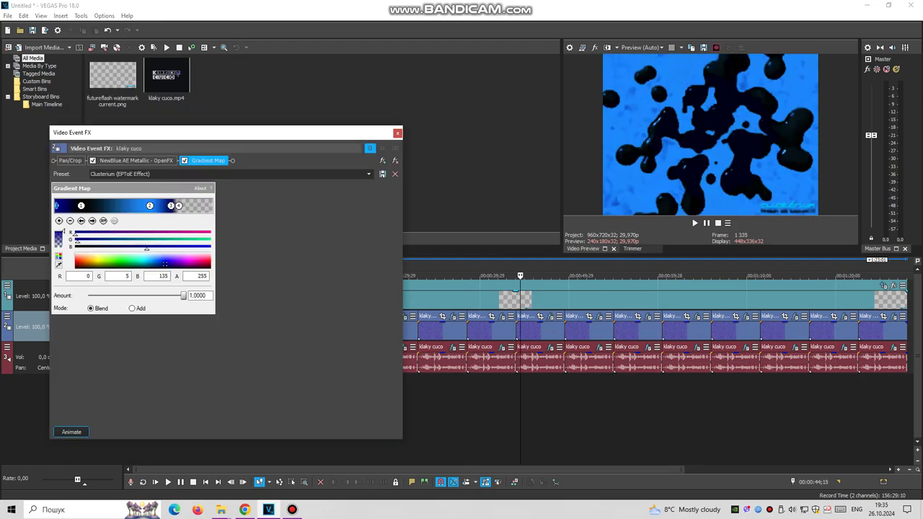
pyautogui.click(136, 160)
pyautogui.click(208, 160)
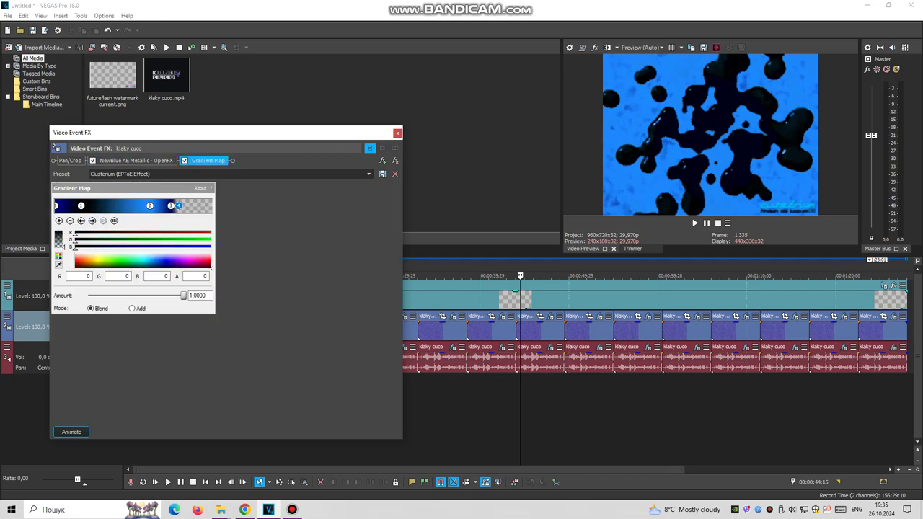
pyautogui.press('Escape')
pyautogui.click(550, 347)
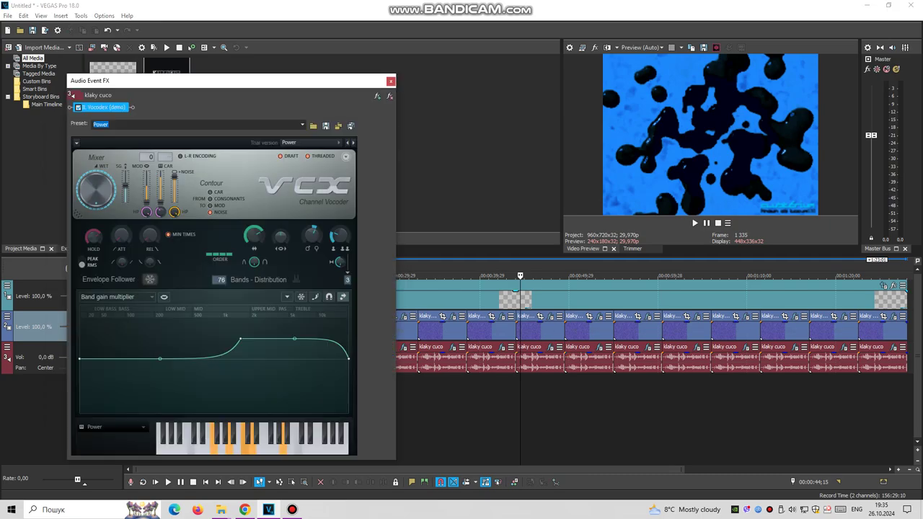
pyautogui.click(389, 81)
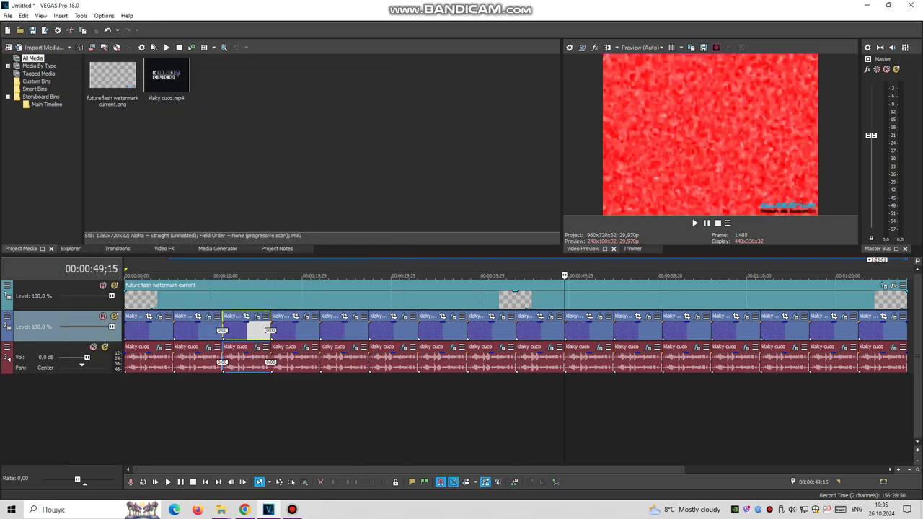
# Inspect the tenth clip's Unsharp Mask, its Gradient Map colour points and its Vocodex audio effect
pyautogui.click(599, 316)
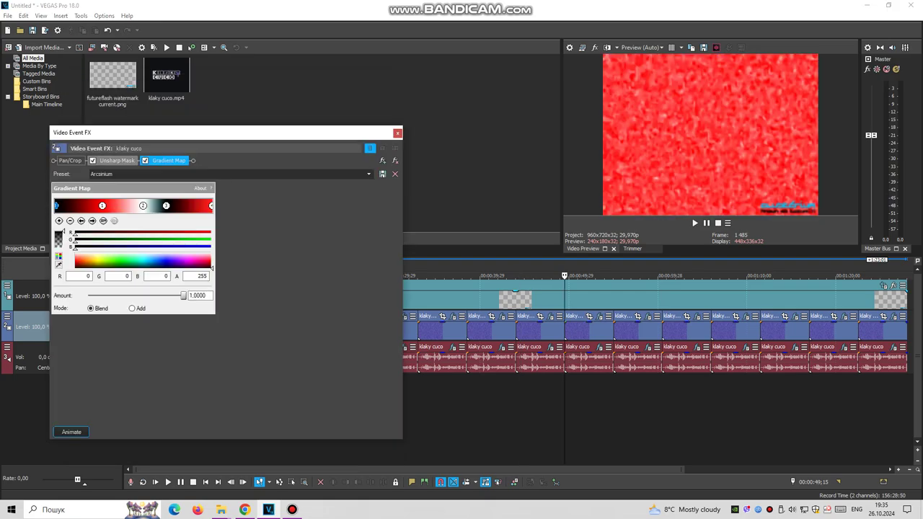
pyautogui.click(115, 160)
pyautogui.click(167, 160)
pyautogui.click(165, 206)
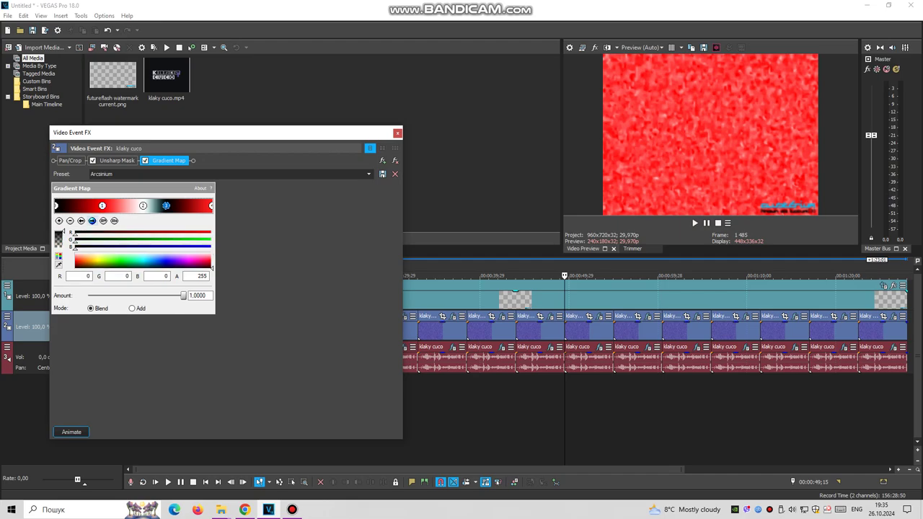
pyautogui.click(211, 206)
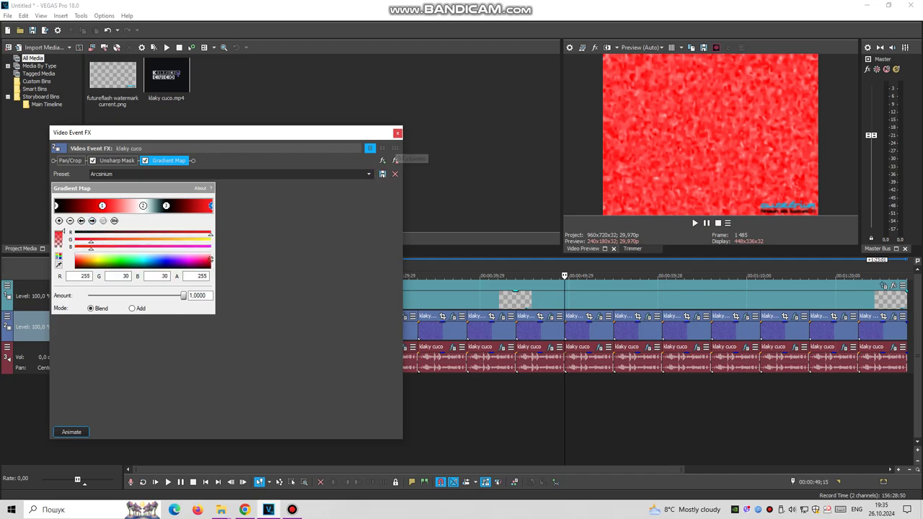
pyautogui.click(397, 133)
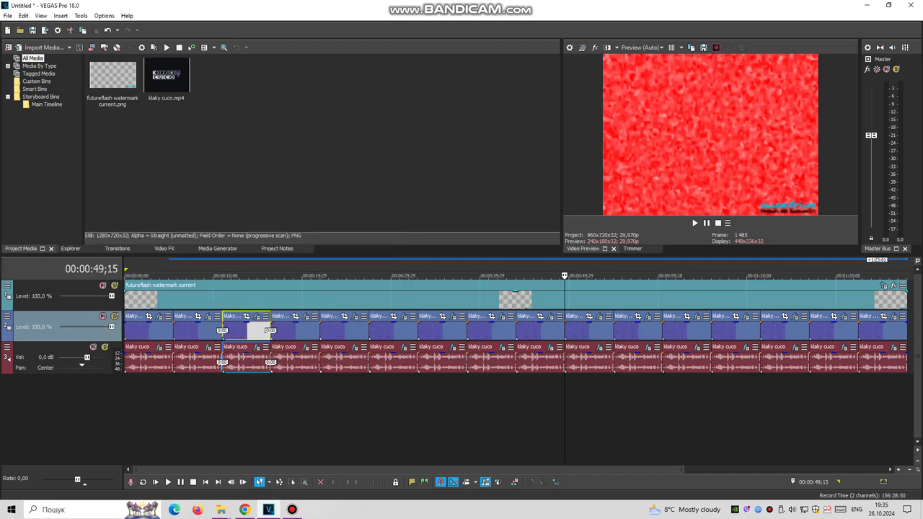
pyautogui.click(599, 347)
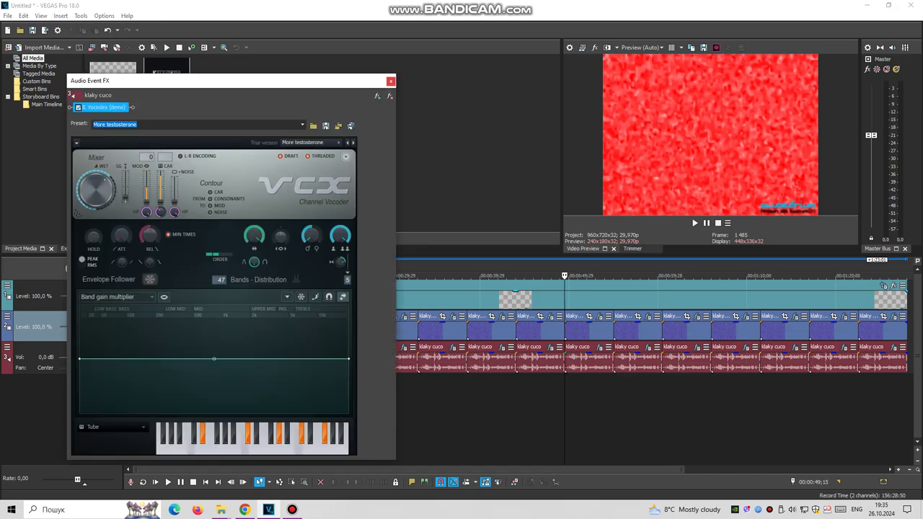
pyautogui.press('Escape')
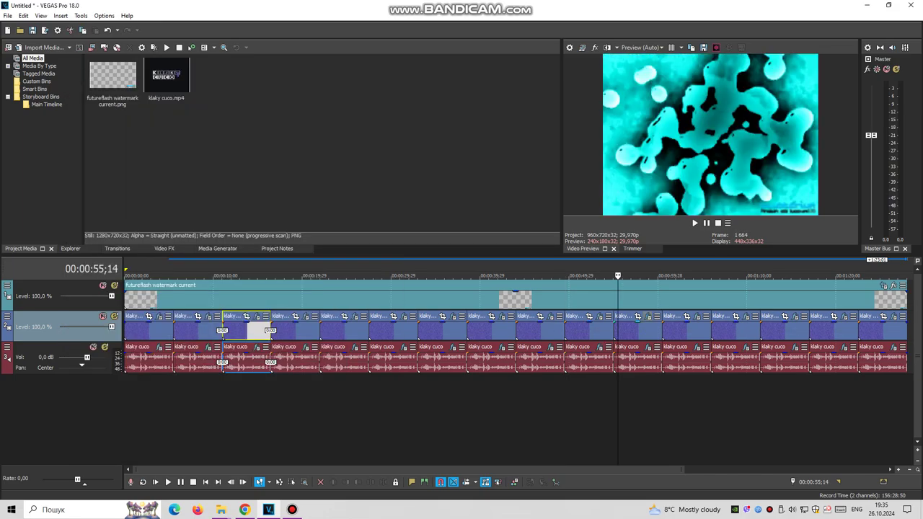
# Review the eleventh clip's Unsharp Mask and Gradient Map settings, plus its Vocodex audio effect
pyautogui.click(257, 315)
pyautogui.click(116, 160)
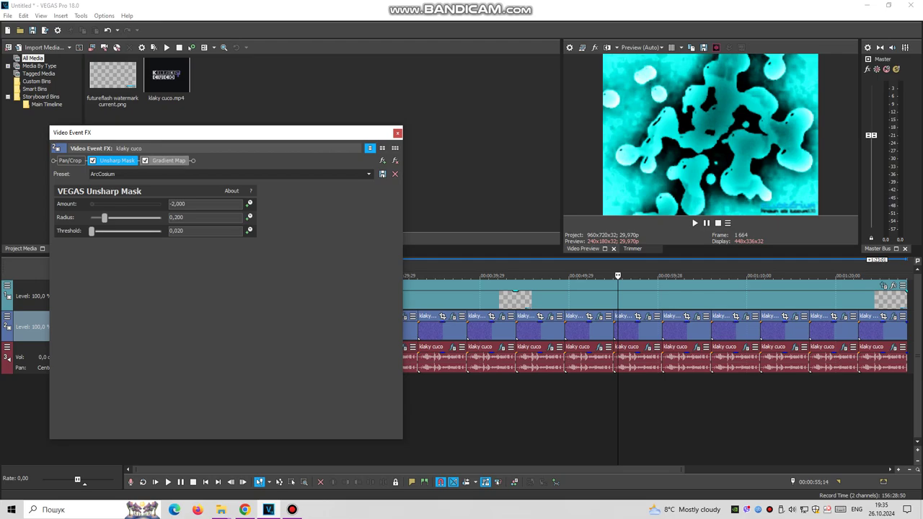
pyautogui.click(169, 160)
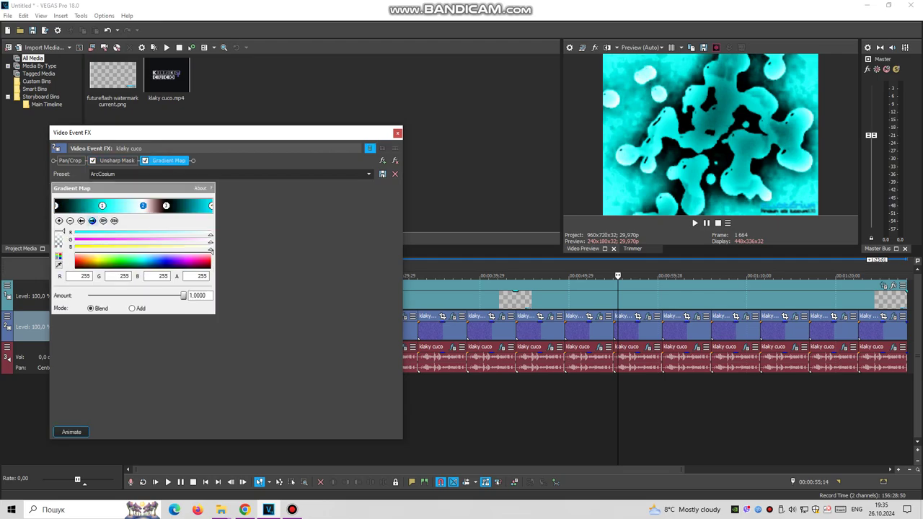
pyautogui.click(397, 132)
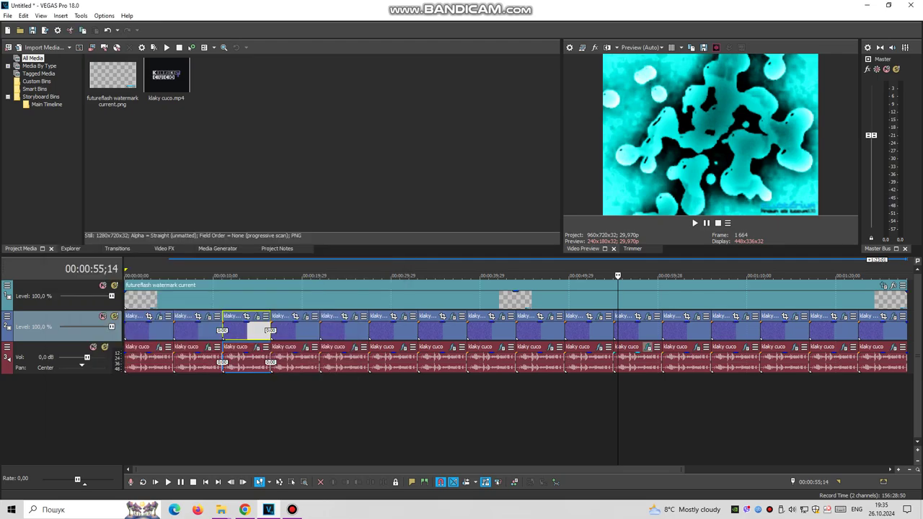
pyautogui.click(647, 346)
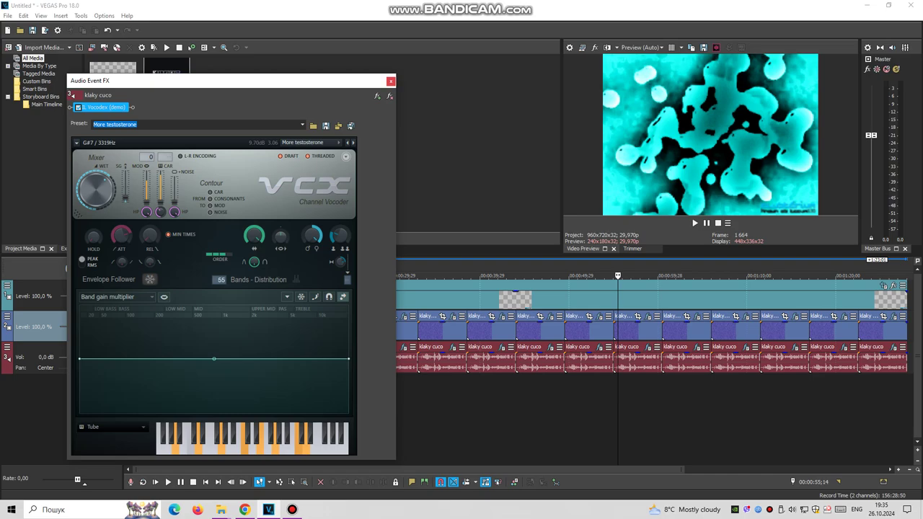
pyautogui.click(390, 81)
# Place the playhead in the twelfth clip and examine its Unsharp Mask, Gradient Map and Vocodex settings
pyautogui.click(662, 275)
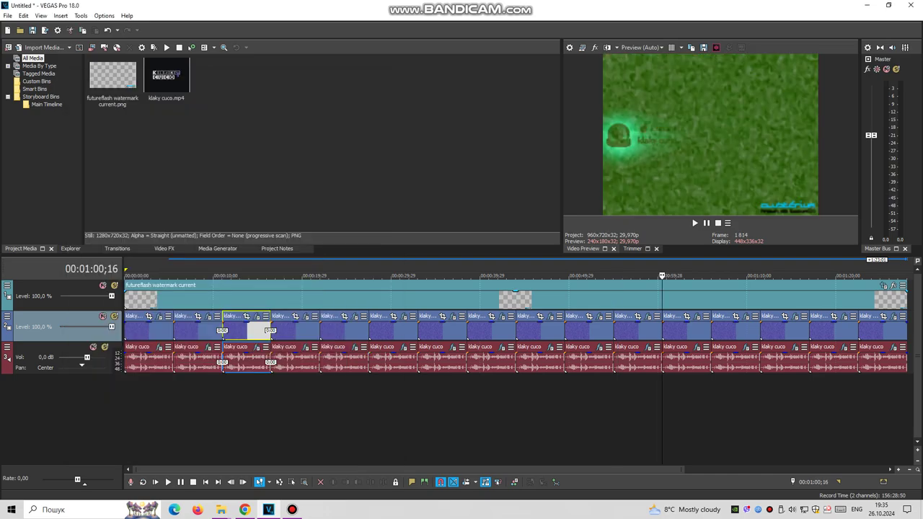
pyautogui.click(669, 275)
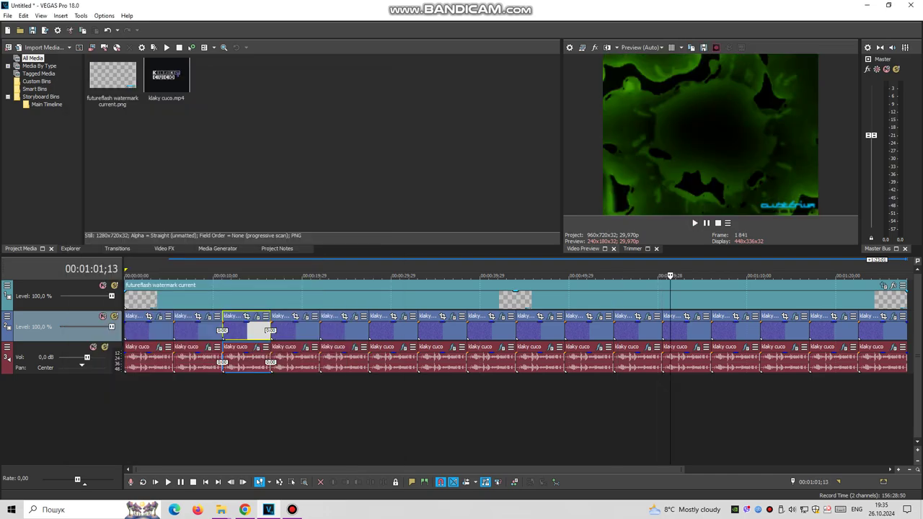
pyautogui.click(695, 316)
pyautogui.click(116, 160)
pyautogui.click(168, 160)
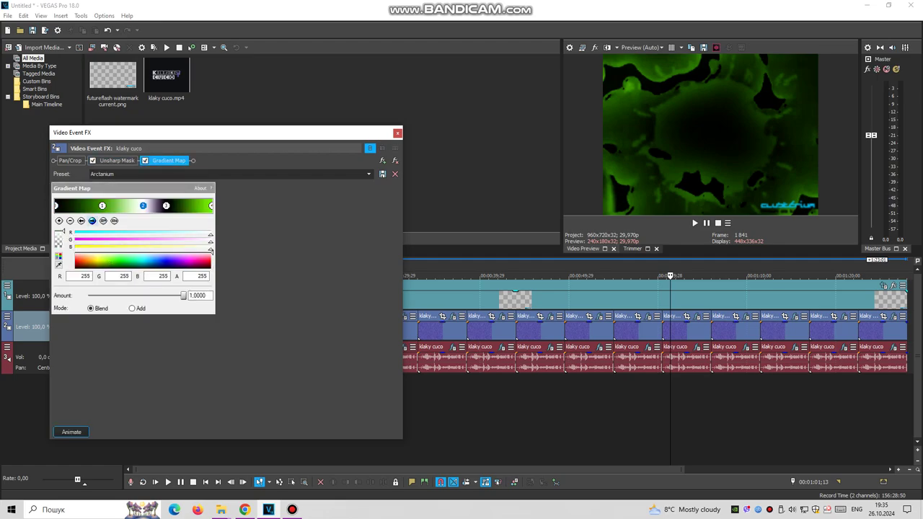
pyautogui.click(397, 133)
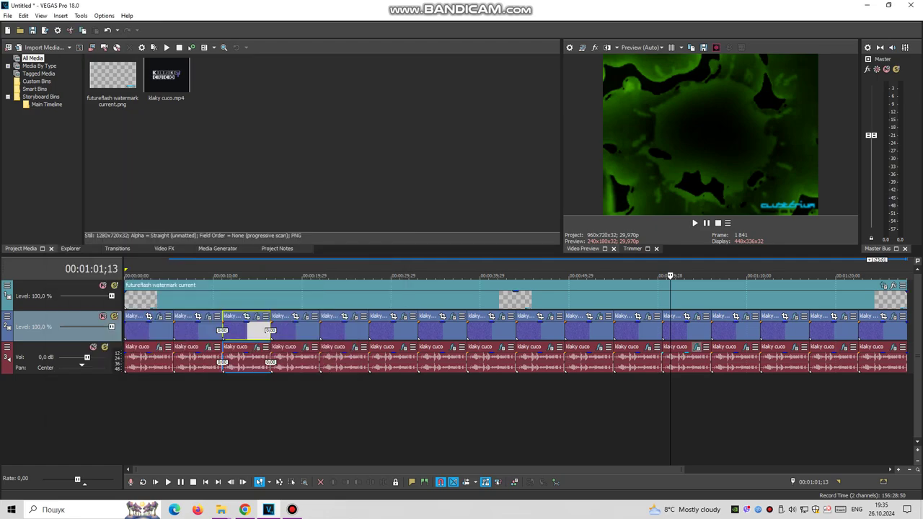
pyautogui.click(257, 346)
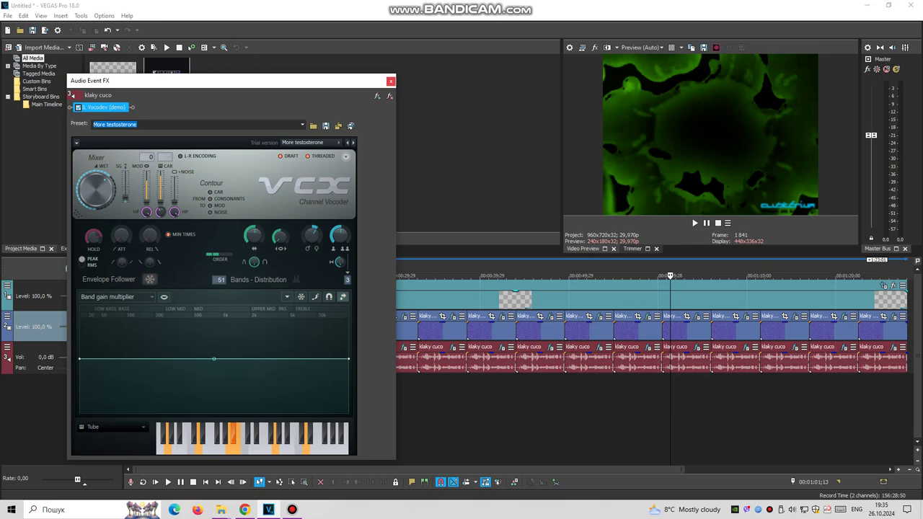
pyautogui.click(390, 81)
# Place the playhead in the thirteenth clip and inspect its Wave effect and its four Mirror effects
pyautogui.click(717, 275)
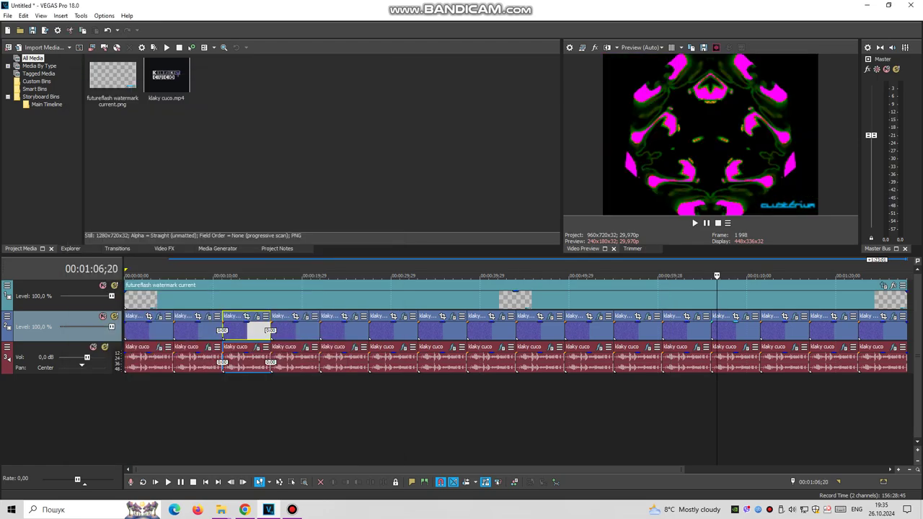
pyautogui.click(257, 316)
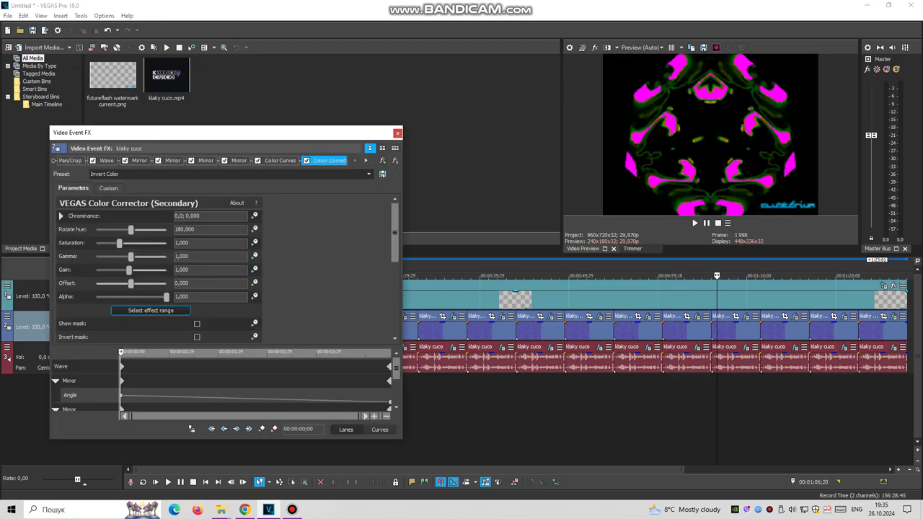
pyautogui.click(105, 160)
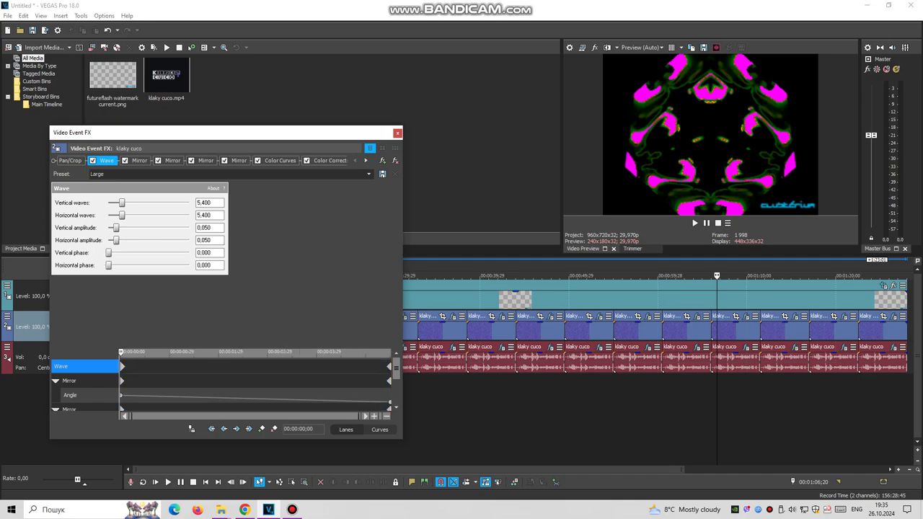
pyautogui.click(139, 160)
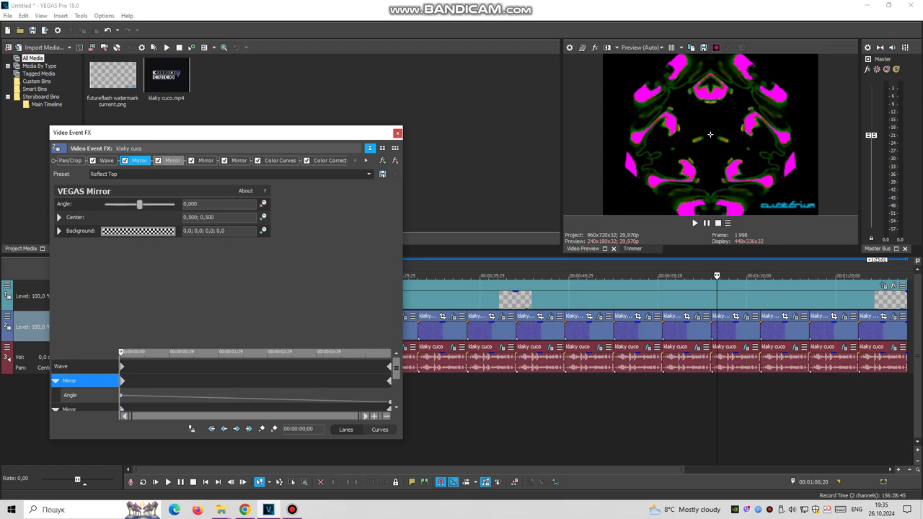
pyautogui.click(172, 160)
pyautogui.click(205, 160)
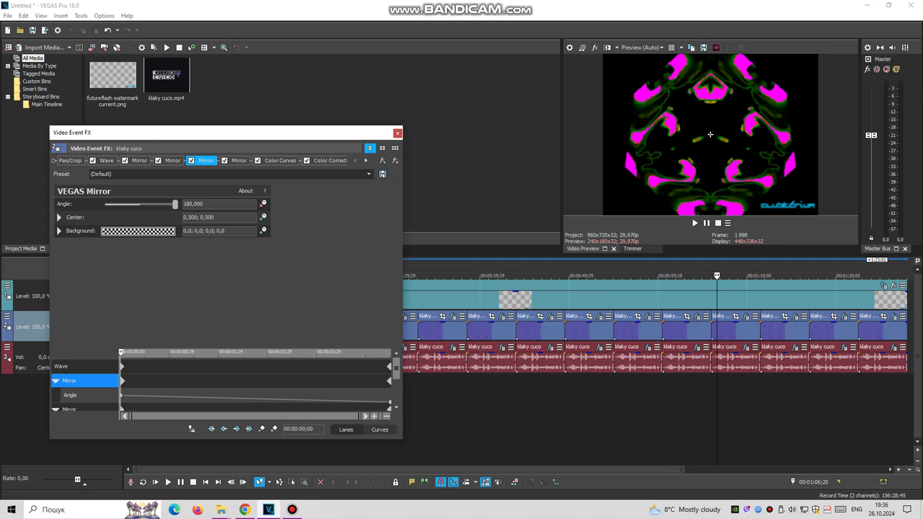
pyautogui.click(238, 160)
# Review the thirteenth clip's Color Curves, Color Corrector (Secondary) and NewBlue VE Video Tuneup effects
pyautogui.click(280, 160)
pyautogui.click(329, 160)
pyautogui.click(303, 160)
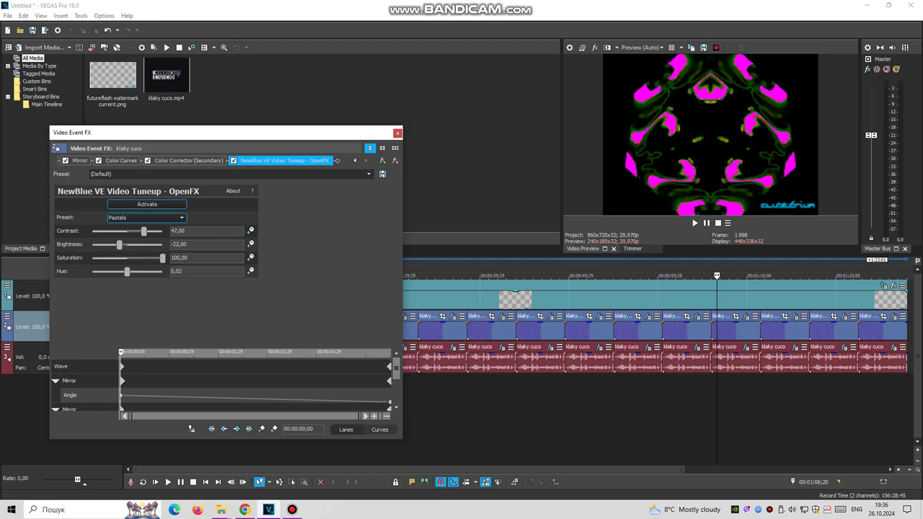
pyautogui.press('Escape')
# Place the playhead in the fourteenth clip and go through the colour points of its Gradient Map
pyautogui.click(765, 275)
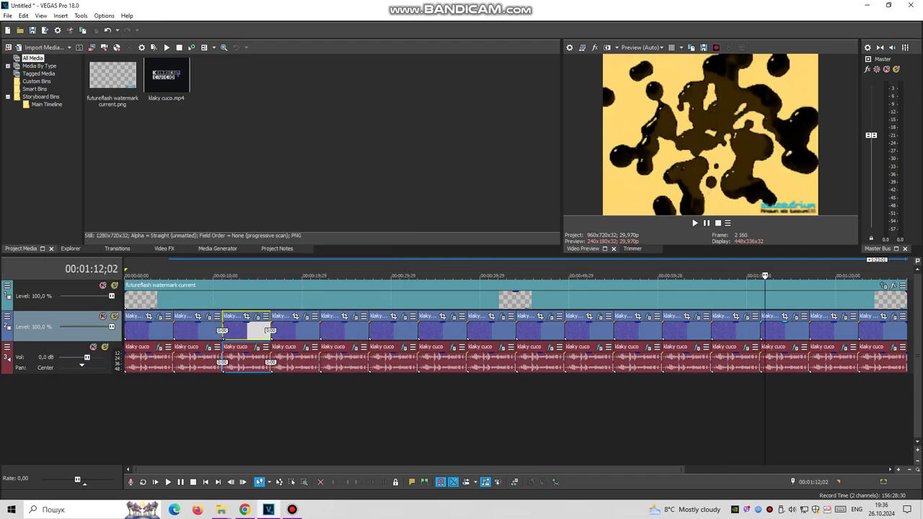
pyautogui.click(92, 220)
pyautogui.click(92, 219)
pyautogui.click(92, 220)
pyautogui.click(91, 219)
pyautogui.click(91, 219)
pyautogui.click(397, 132)
# Advance to the fifteenth clip and inspect its Gradient Map
pyautogui.press('space')
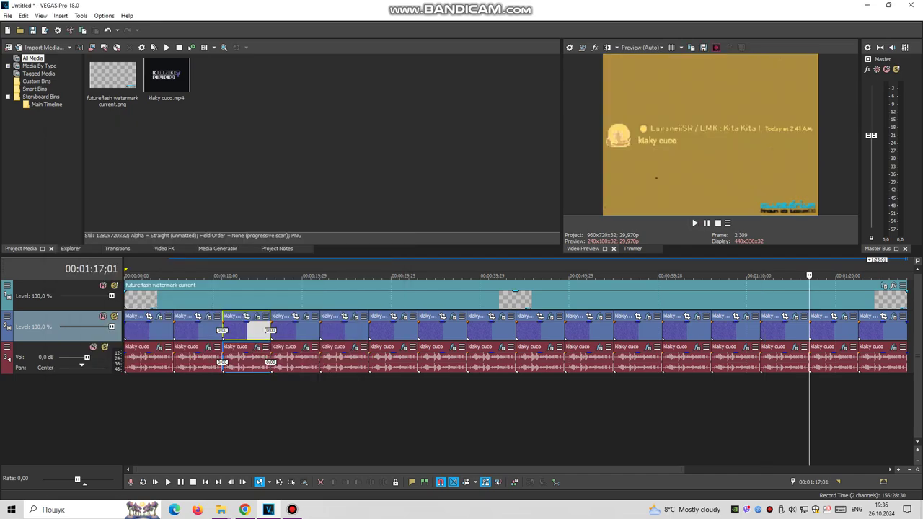
pyautogui.click(257, 316)
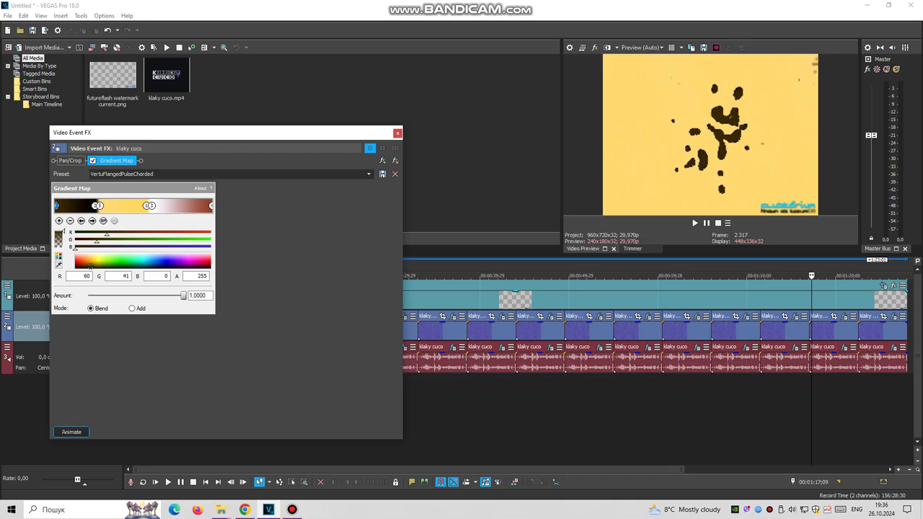
pyautogui.click(92, 256)
pyautogui.click(398, 133)
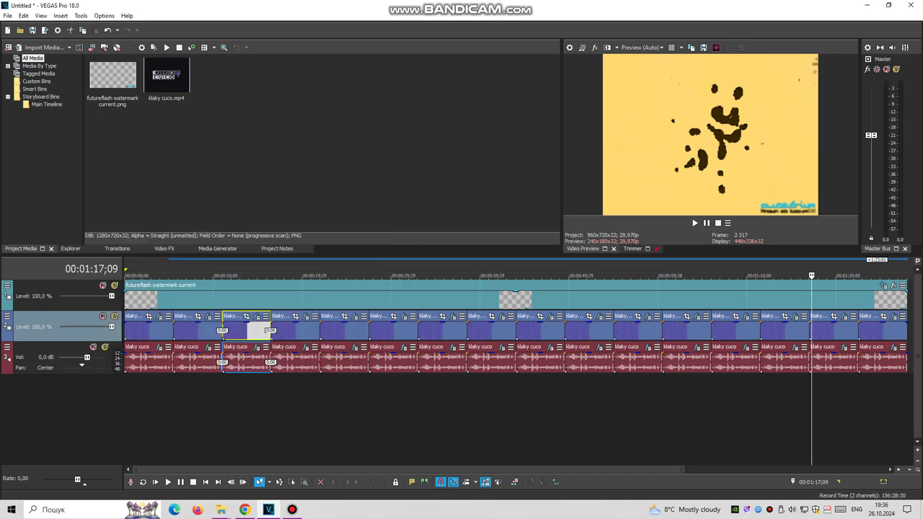
# Play into the sixteenth clip and inspect its Light Rays, Glow, Rolling Waves, Ripple and Wiggle video effects
pyautogui.click(858, 404)
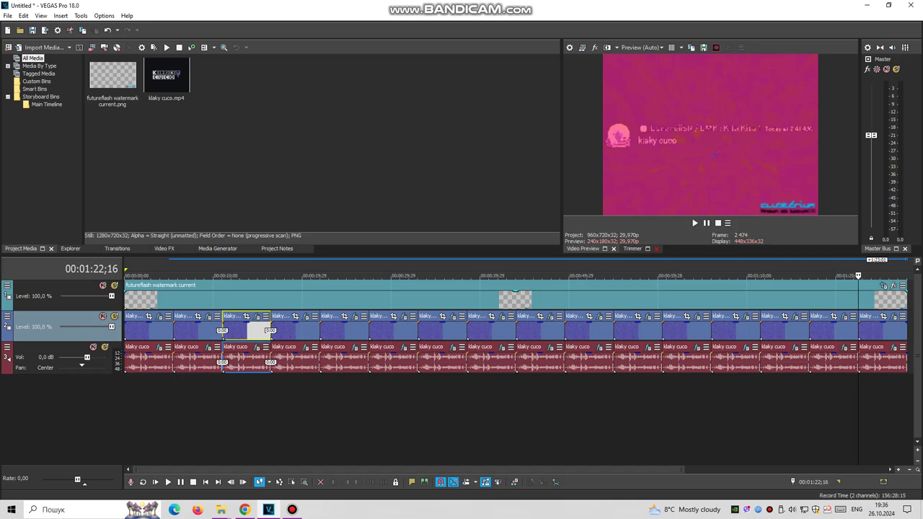
pyautogui.press('space')
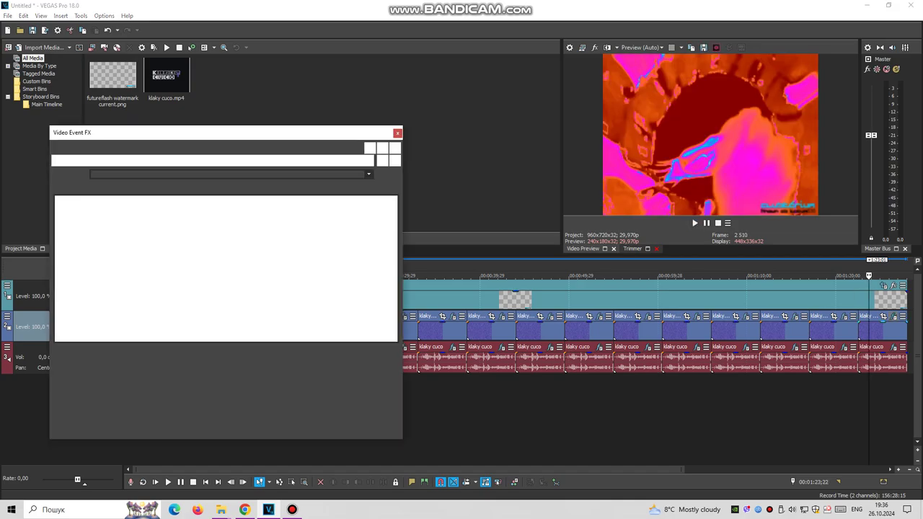
pyautogui.click(140, 160)
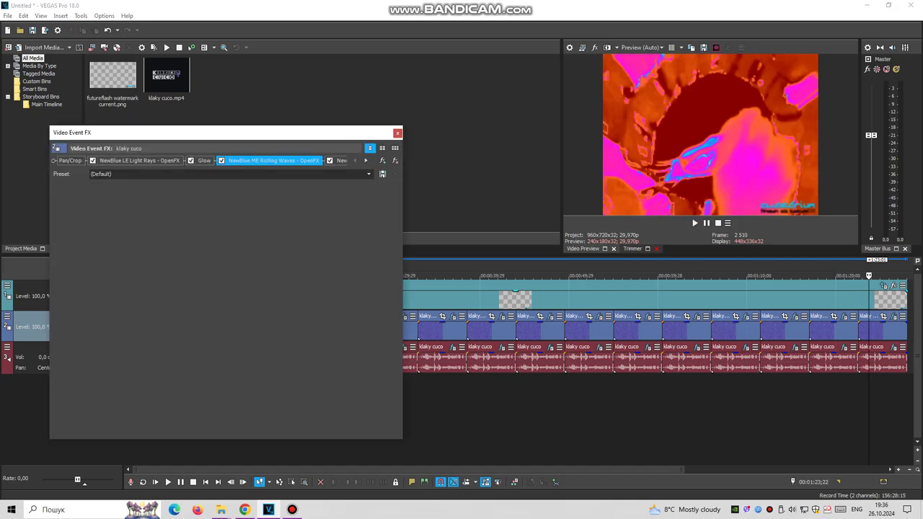
pyautogui.click(204, 160)
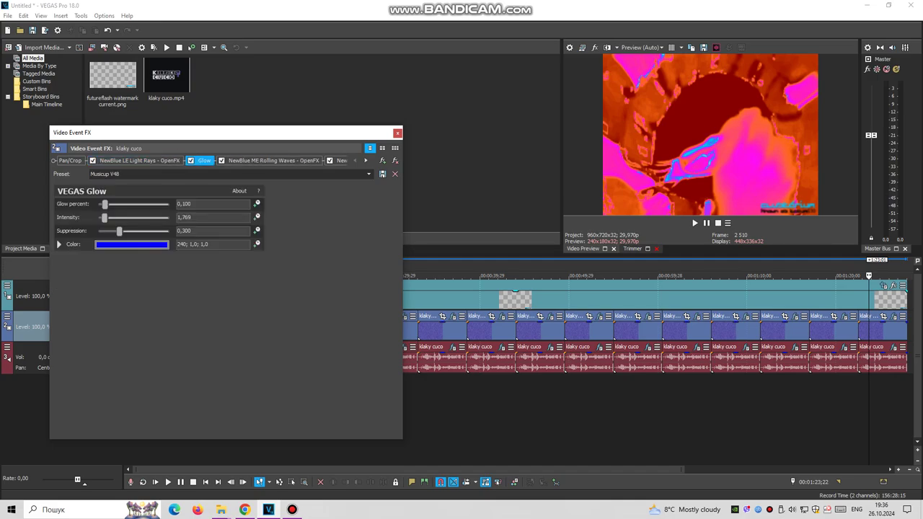
pyautogui.click(273, 160)
pyautogui.click(340, 160)
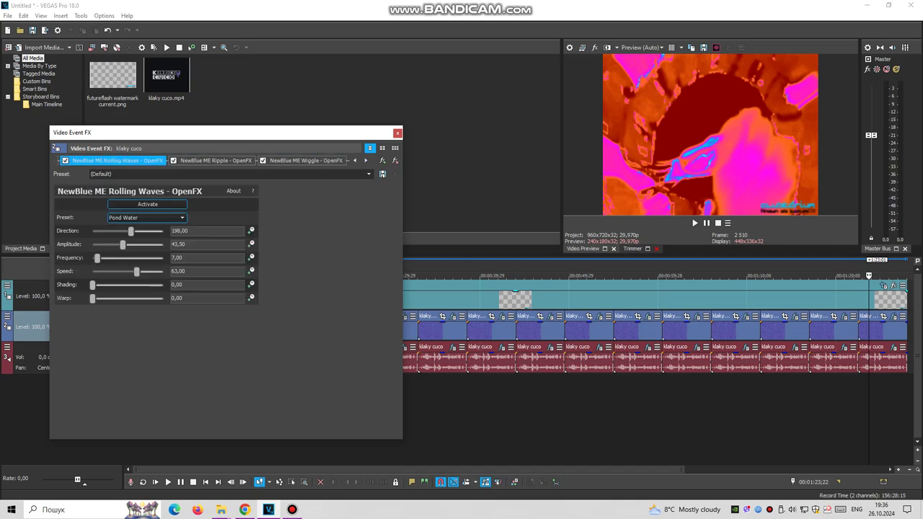
pyautogui.click(306, 160)
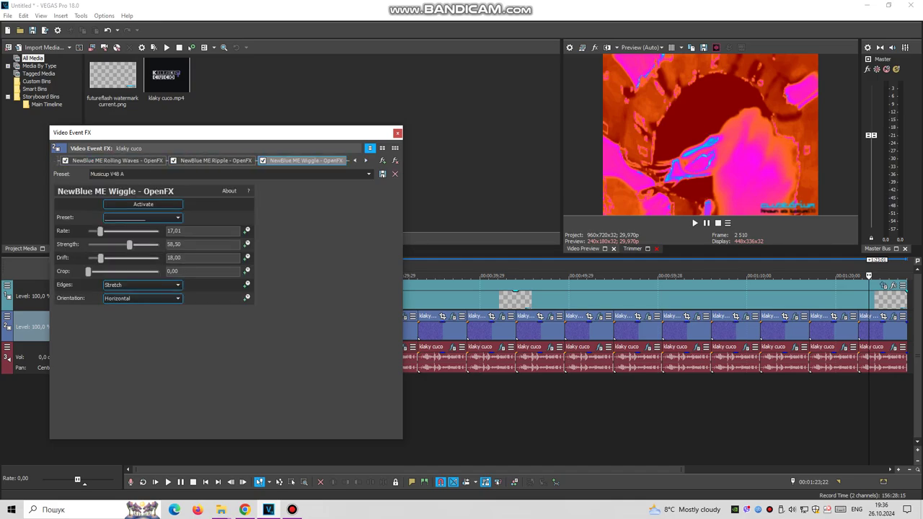
pyautogui.click(350, 160)
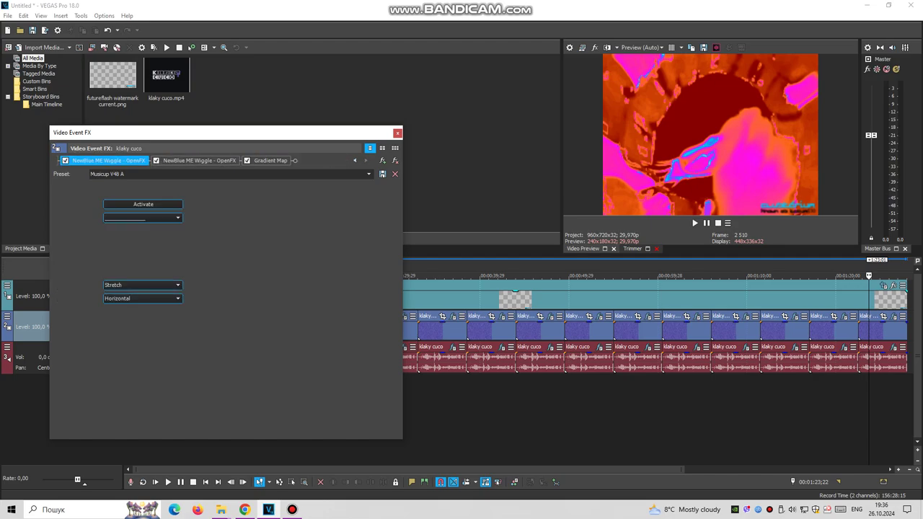
# Go through the colour points of the sixteenth clip's Gradient Map and close its video effects
pyautogui.click(270, 160)
pyautogui.click(92, 220)
pyautogui.click(93, 220)
pyautogui.click(93, 221)
pyautogui.click(92, 221)
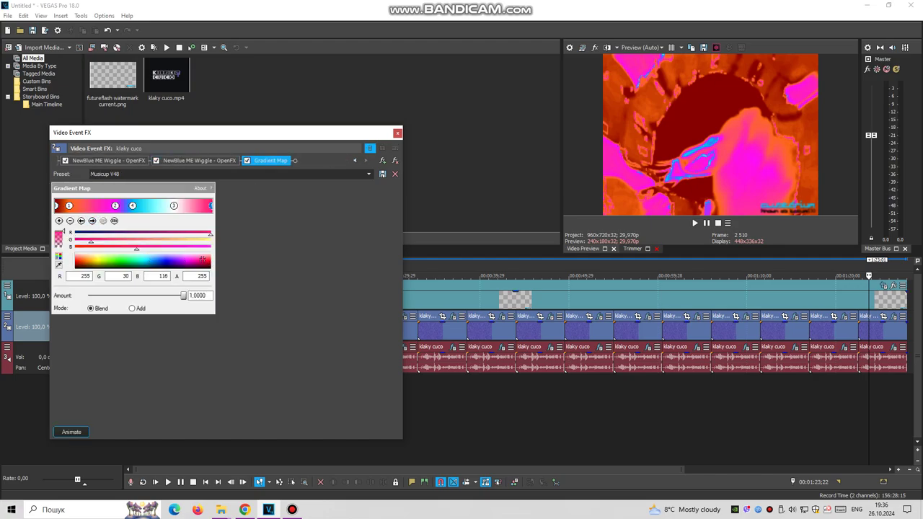
pyautogui.click(397, 132)
# Inspect the sixteenth clip's Chorus, Effect, ExpressFX Delay and eFX TubeStage audio effects, including the TubeStage presets
pyautogui.click(893, 347)
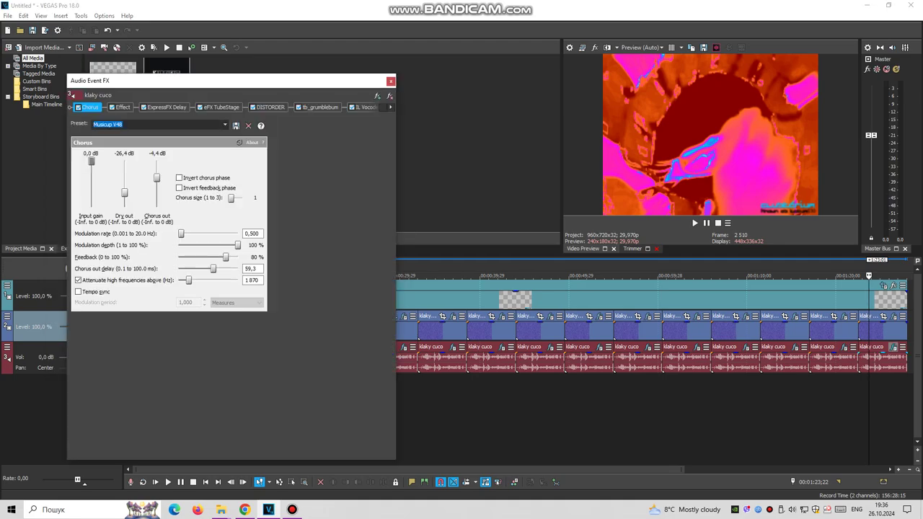
pyautogui.click(122, 107)
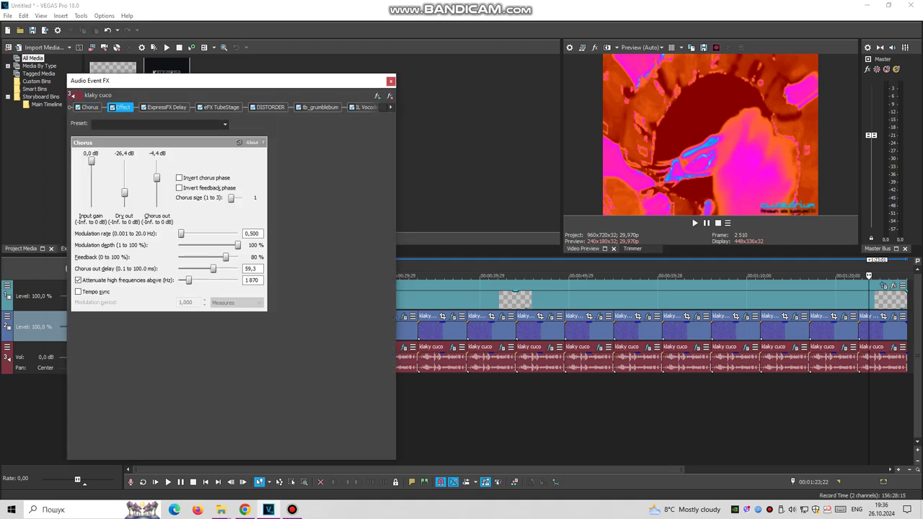
pyautogui.click(167, 106)
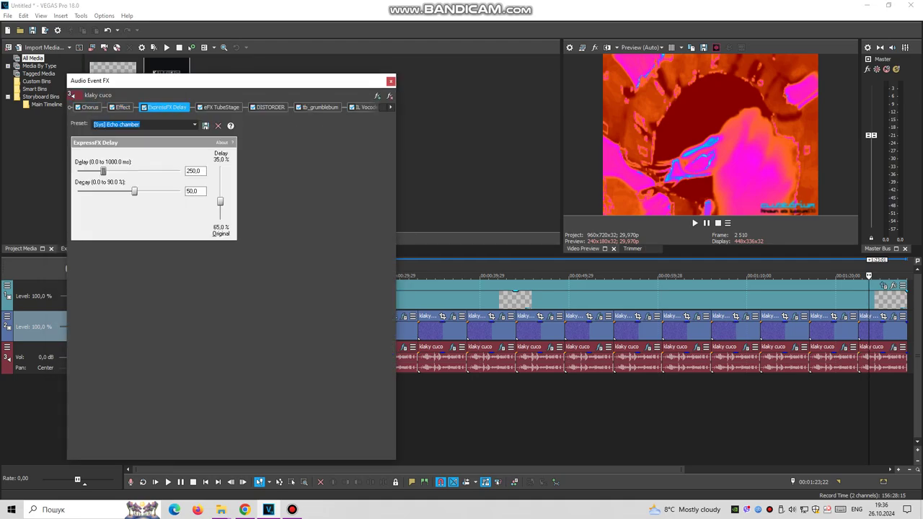
pyautogui.click(221, 106)
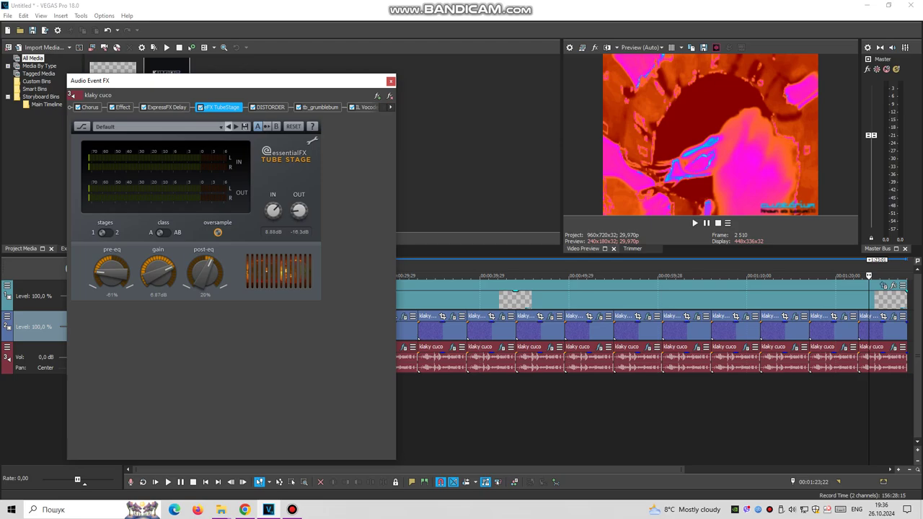
pyautogui.click(221, 126)
pyautogui.click(144, 274)
# Review the sixteenth clip's DISTORDER, tb_grumblebum and IL Vocodex audio effects, and close its audio effects
pyautogui.click(270, 107)
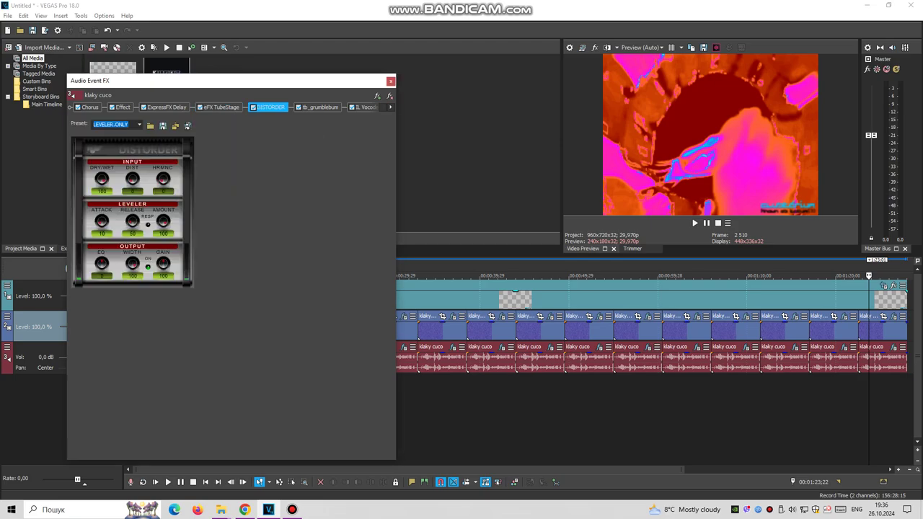
pyautogui.click(320, 106)
pyautogui.click(366, 106)
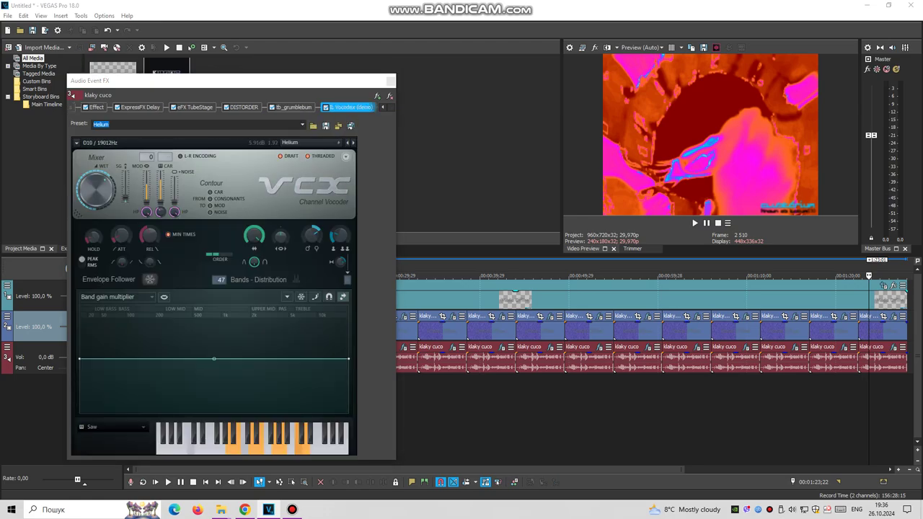
pyautogui.click(390, 80)
pyautogui.click(292, 509)
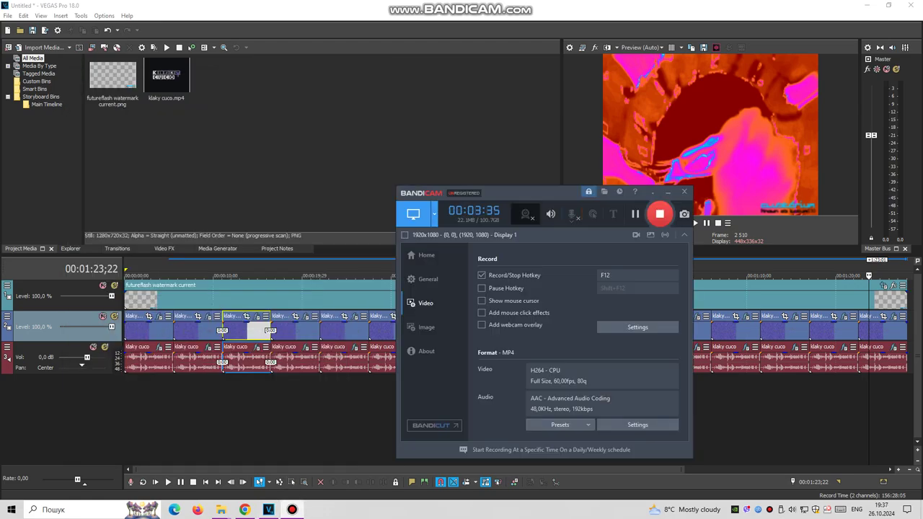